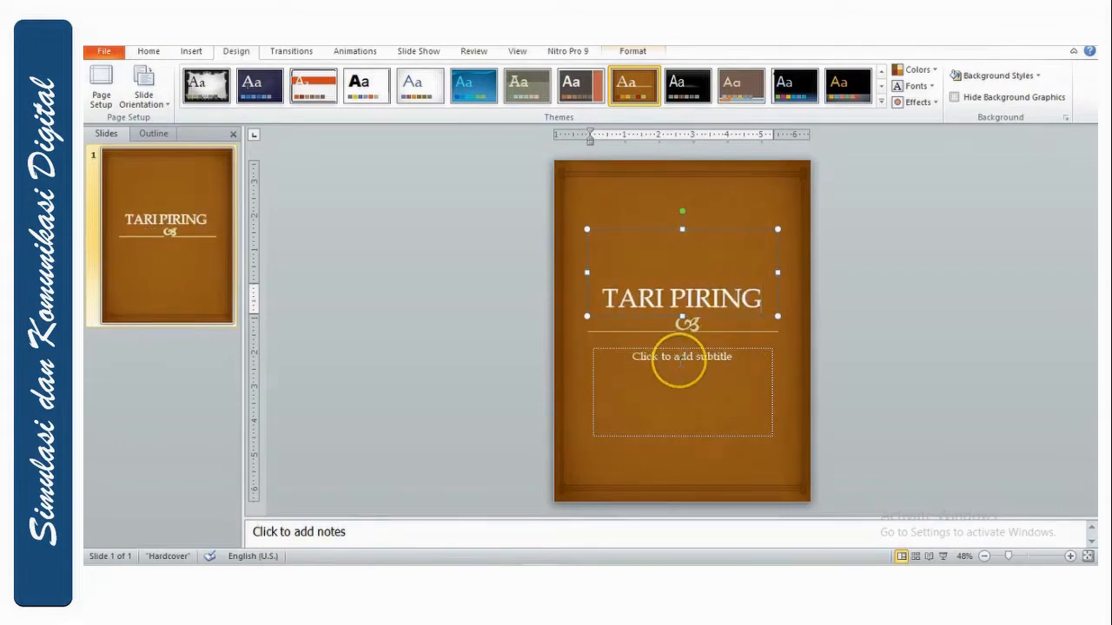
Enter MOREN EDU as the cover subtitle and narrow the title and subtitle to the slide's right half.
left_click(679, 360)
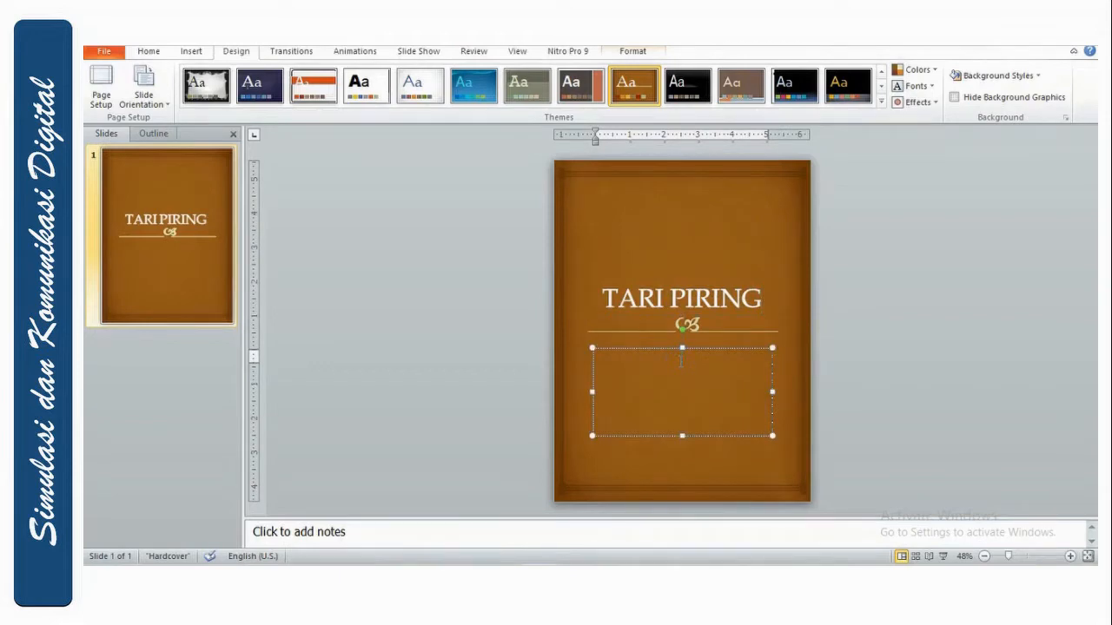
key("ctrl+v")
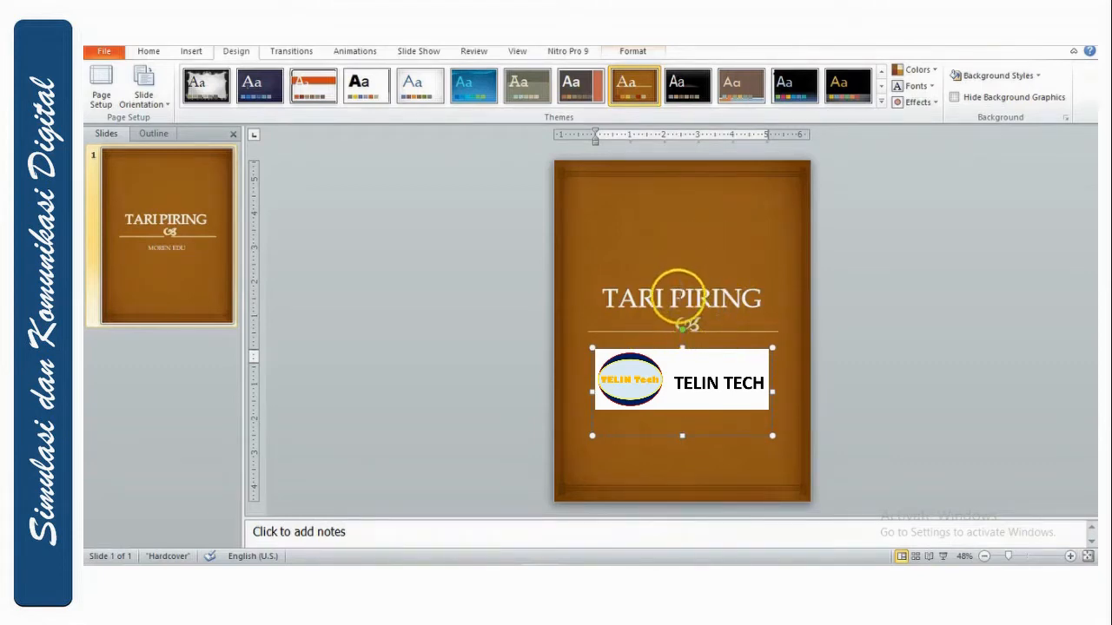
left_click(677, 299)
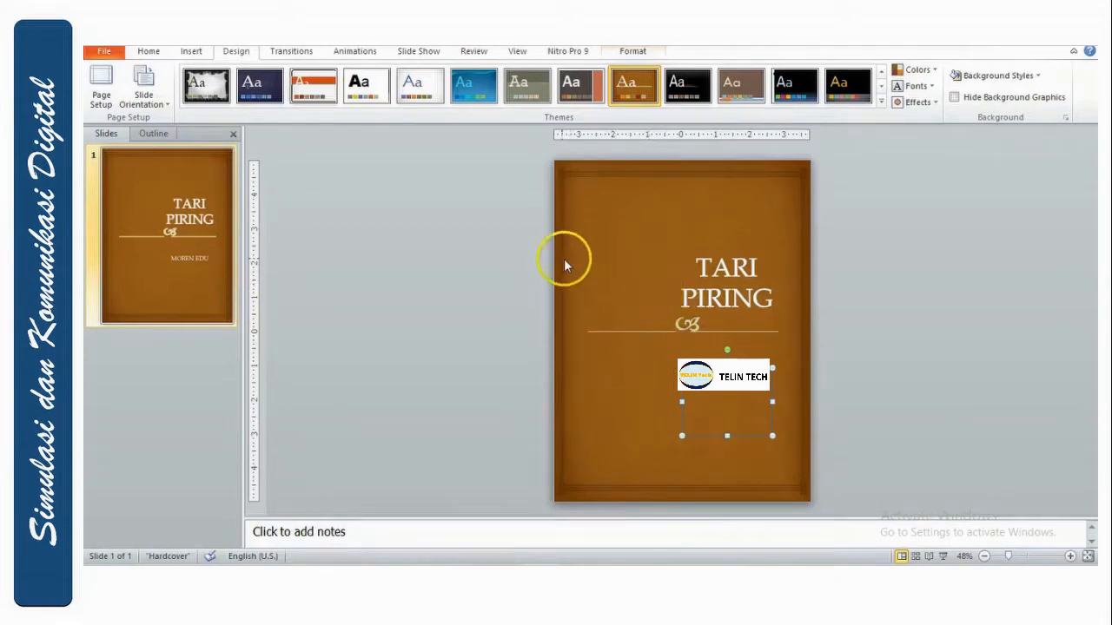
Insert the Tari Piring picture from the Pictures folder into the cover slide.
left_click(191, 51)
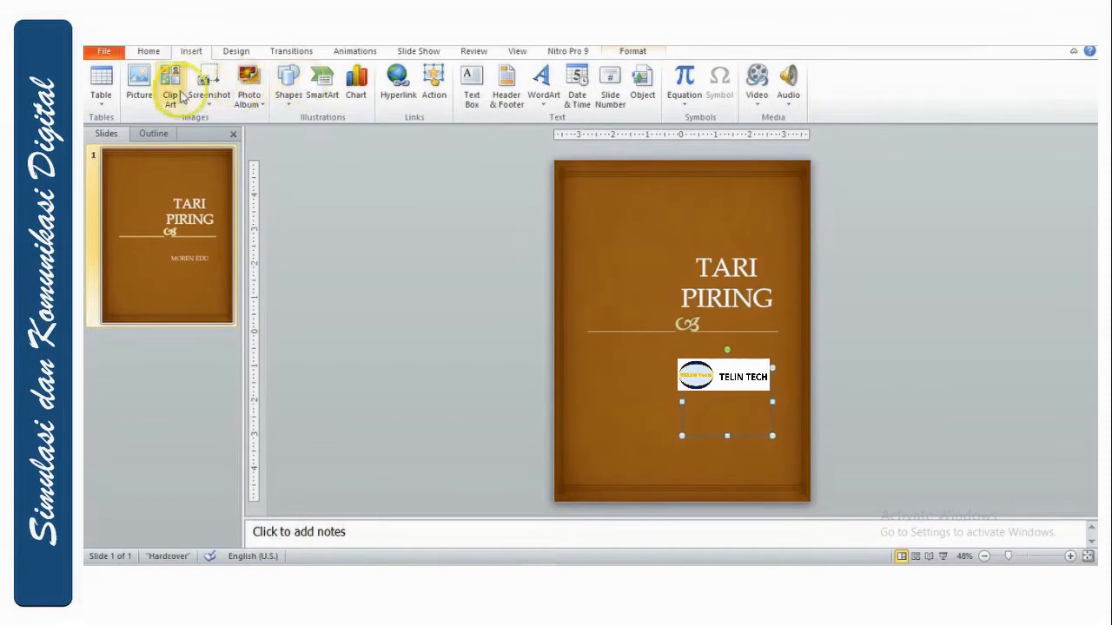
left_click(139, 87)
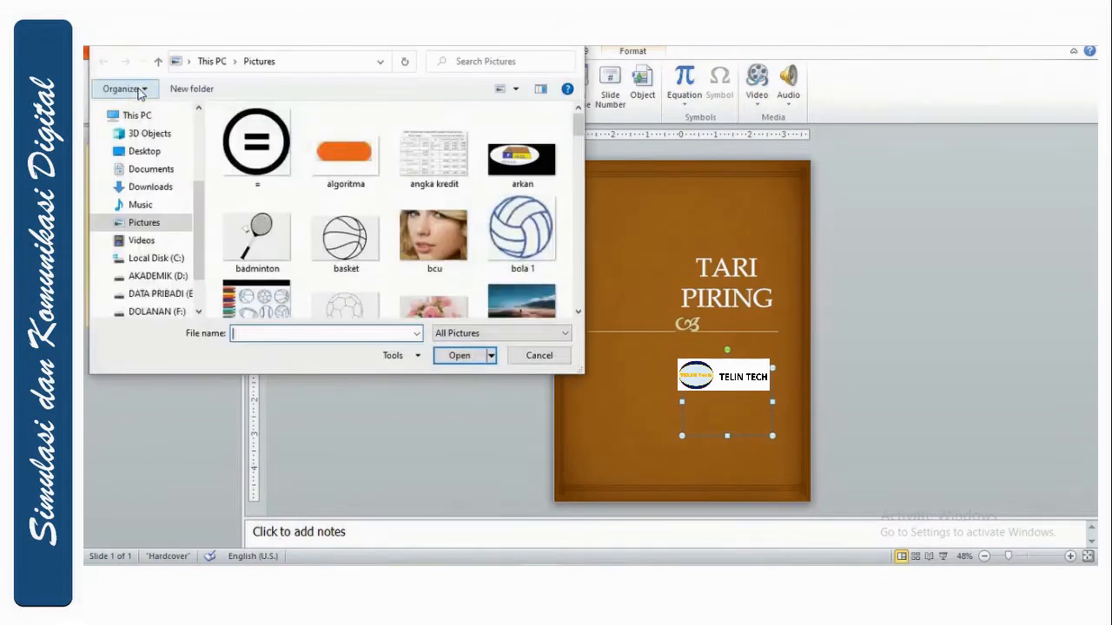
left_click_drag(573, 129, 581, 287)
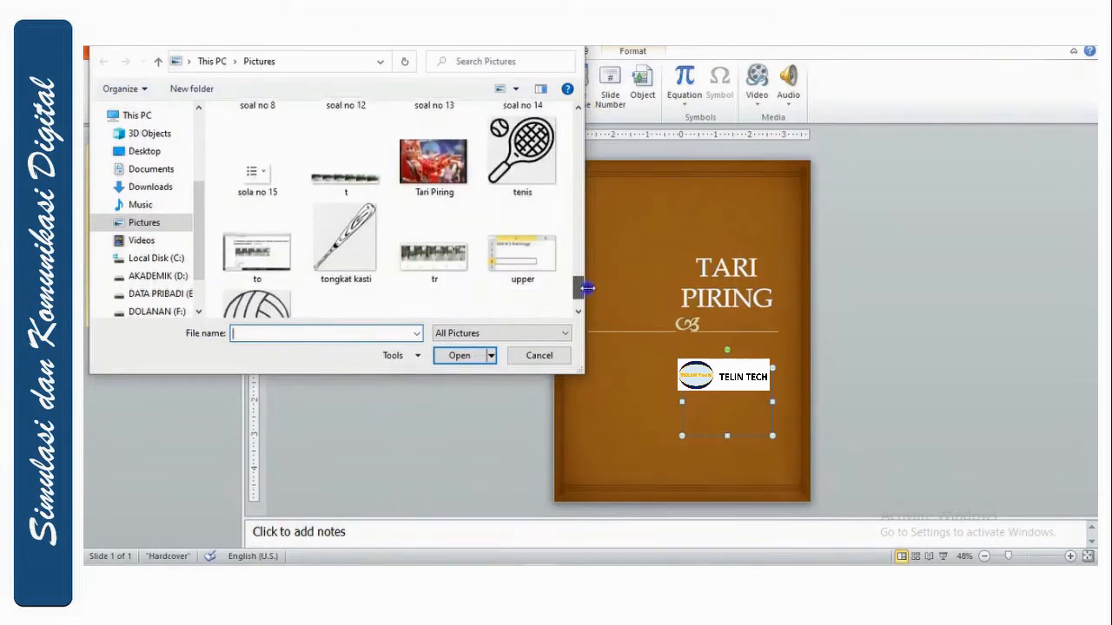
left_click(434, 170)
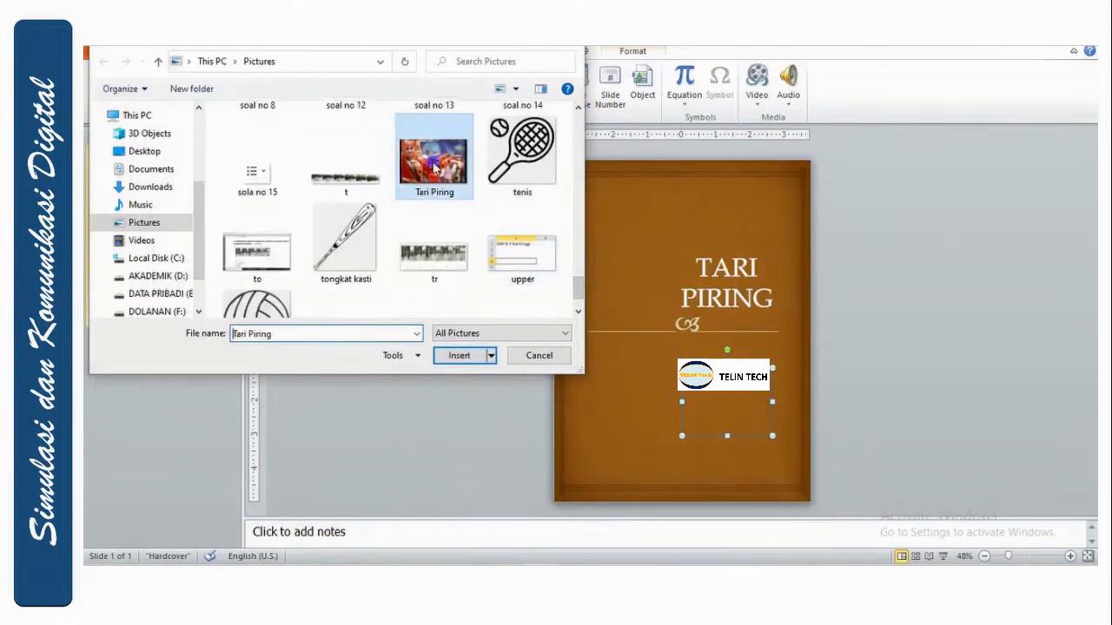
left_click(458, 356)
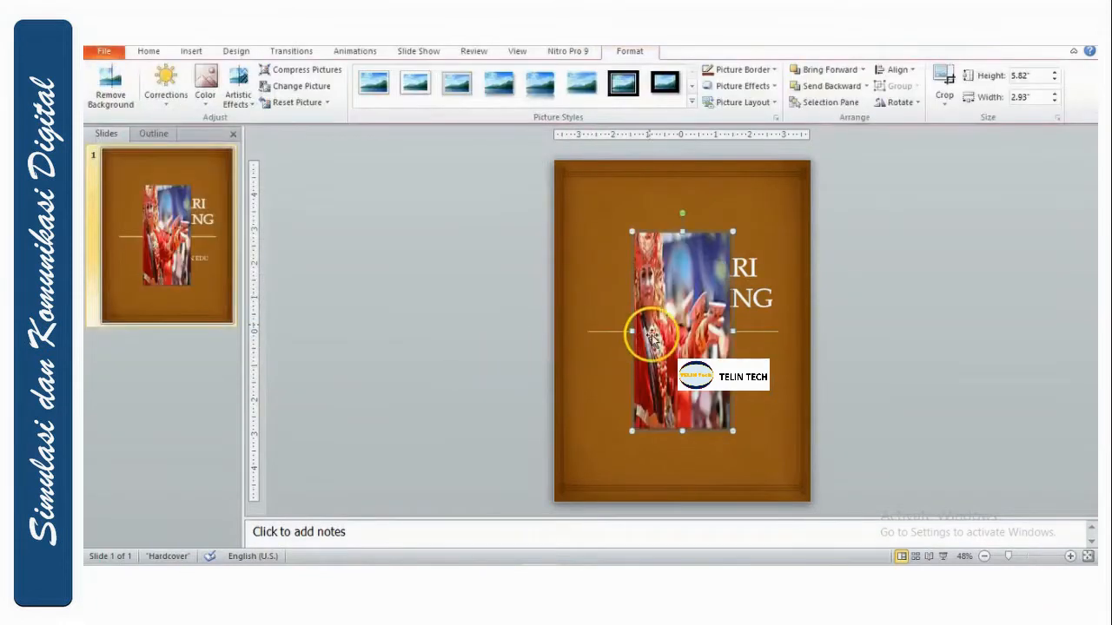
Place the dancer picture beside the title in the slide's left half and enlarge it to about 6.13" by 3.08".
left_click_drag(663, 320, 575, 333)
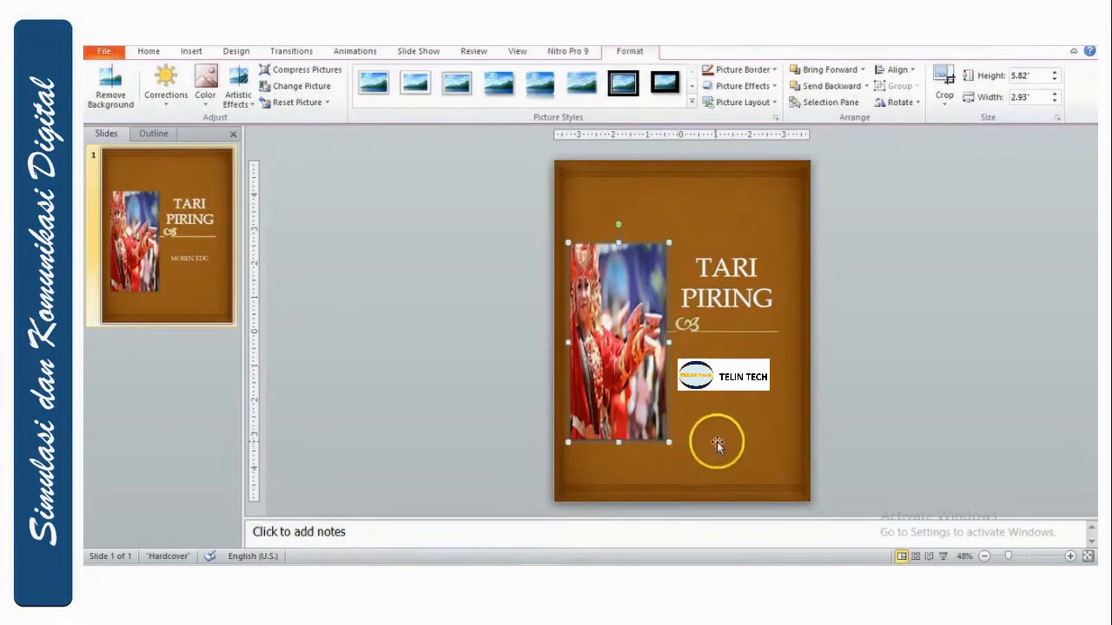
left_click_drag(668, 443, 674, 452)
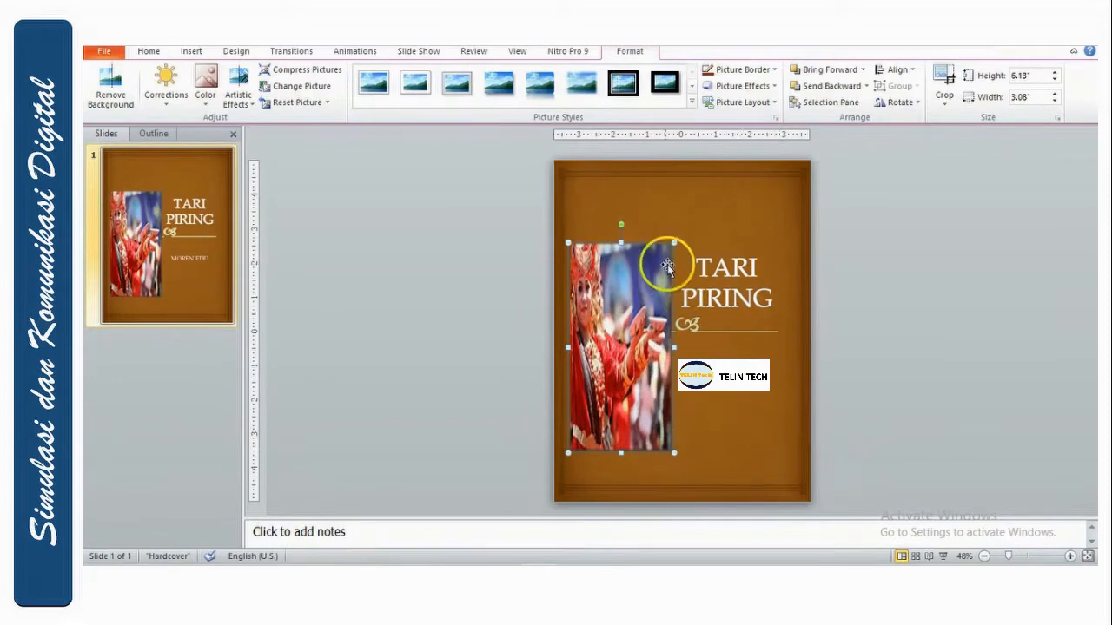
left_click(659, 211)
Save only the current slide as a JPEG image named TARI PIRING.
left_click(108, 53)
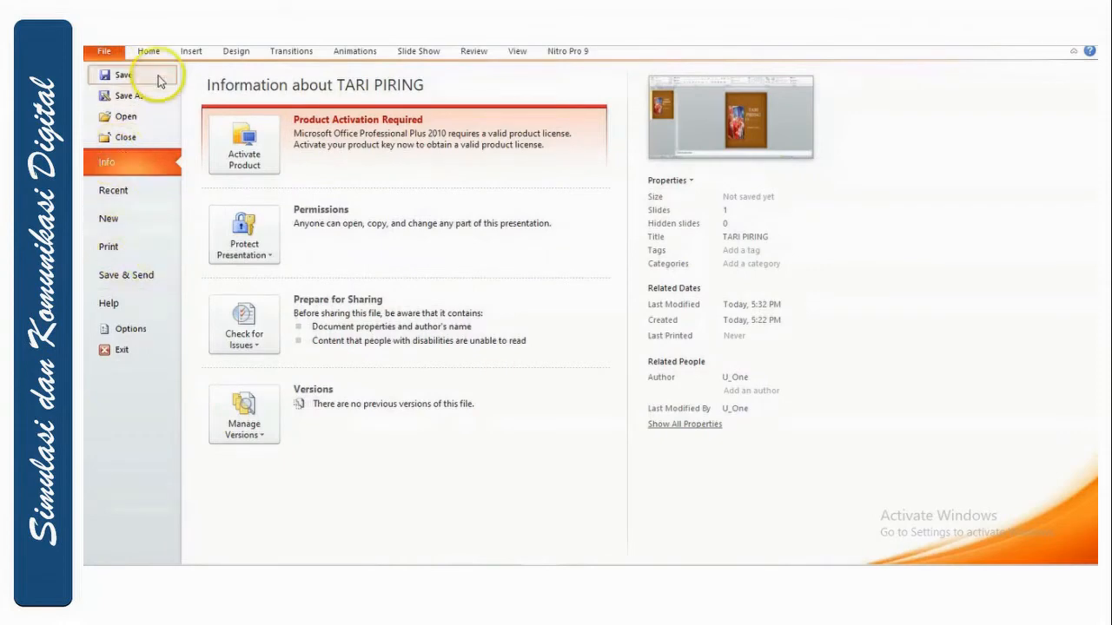
left_click(127, 79)
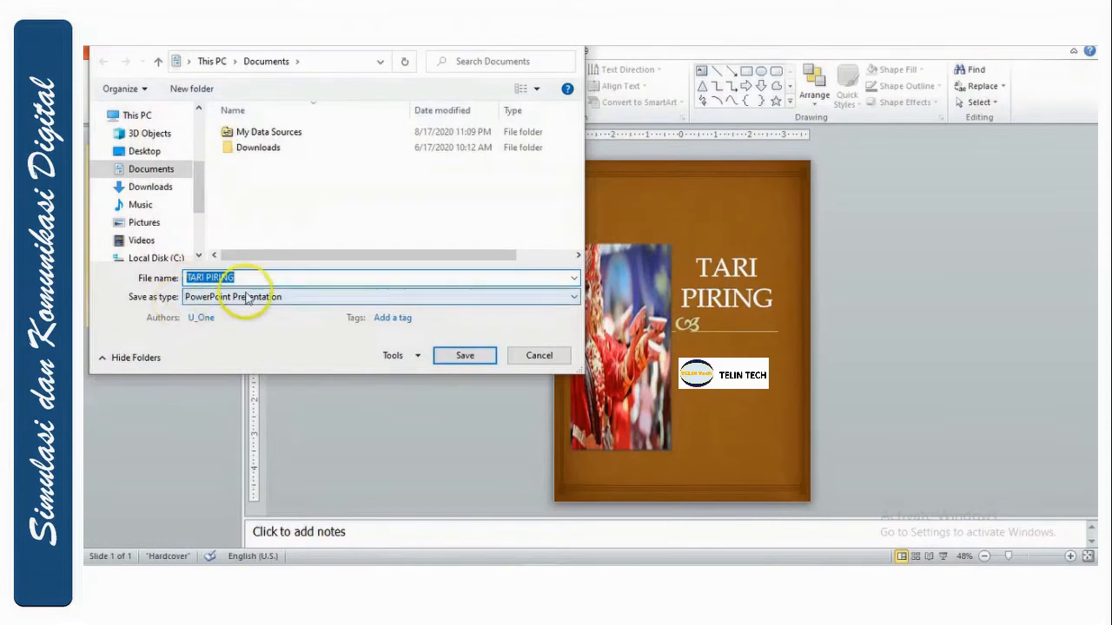
left_click(296, 297)
left_click(296, 298)
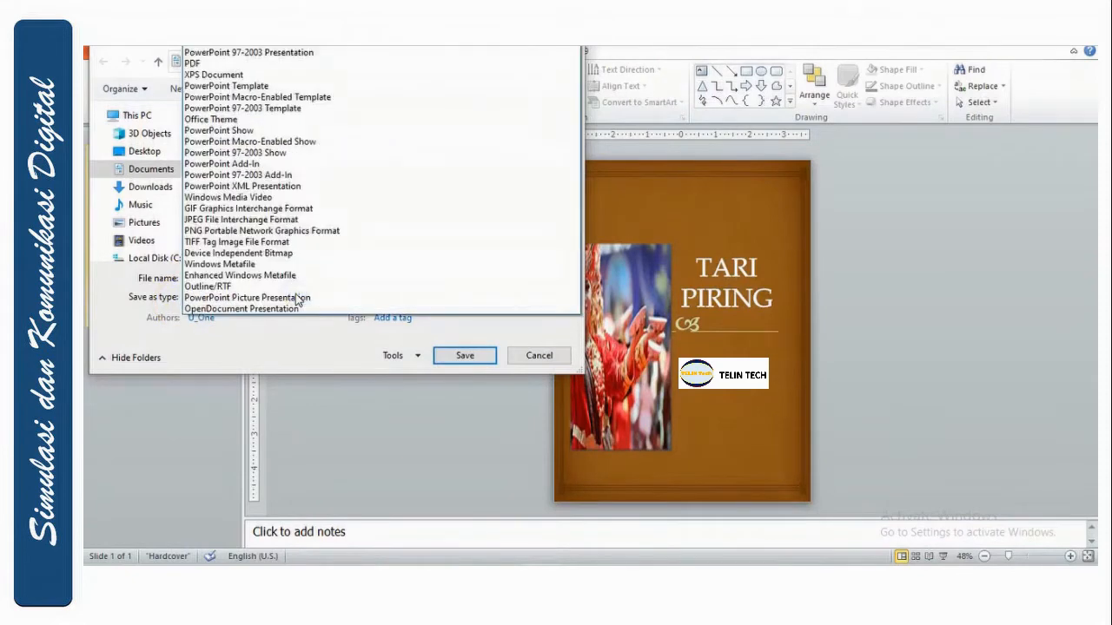
left_click(288, 220)
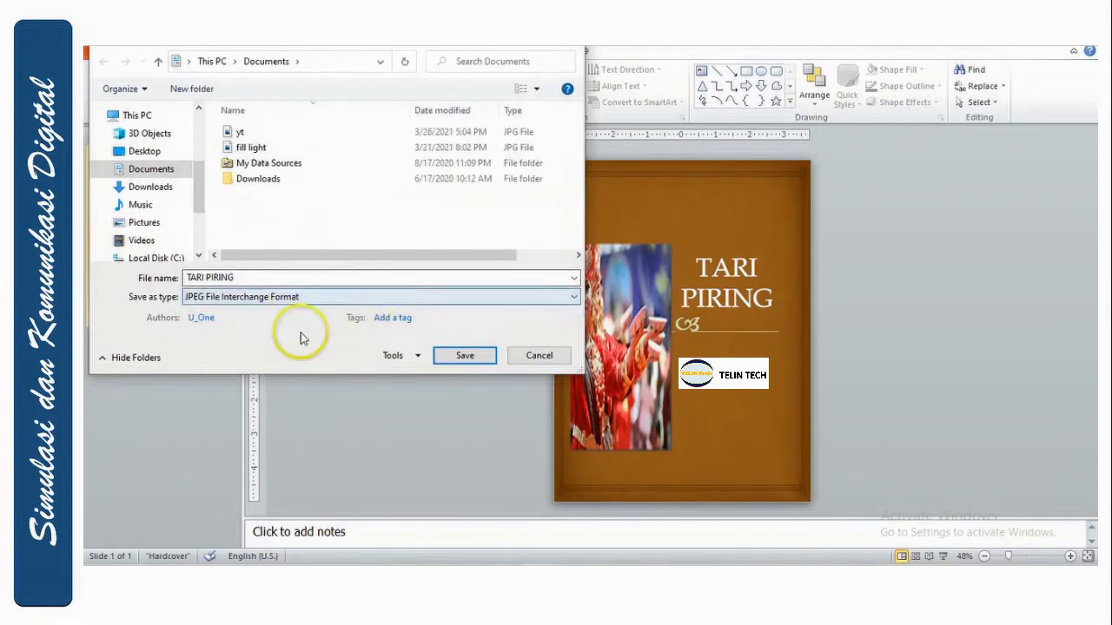
left_click(480, 358)
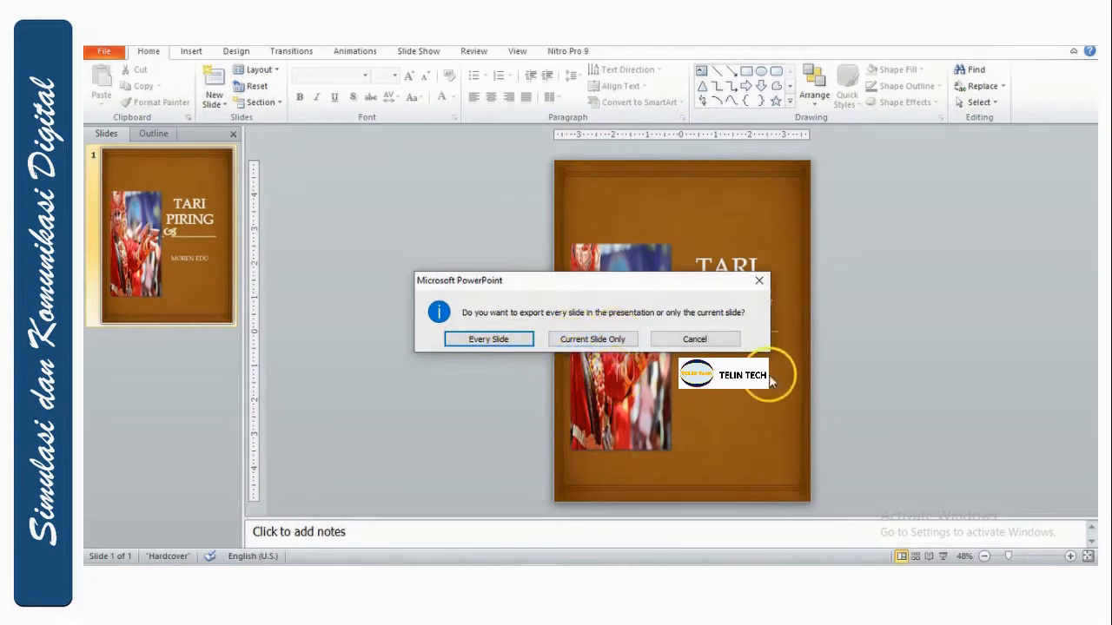
left_click(608, 341)
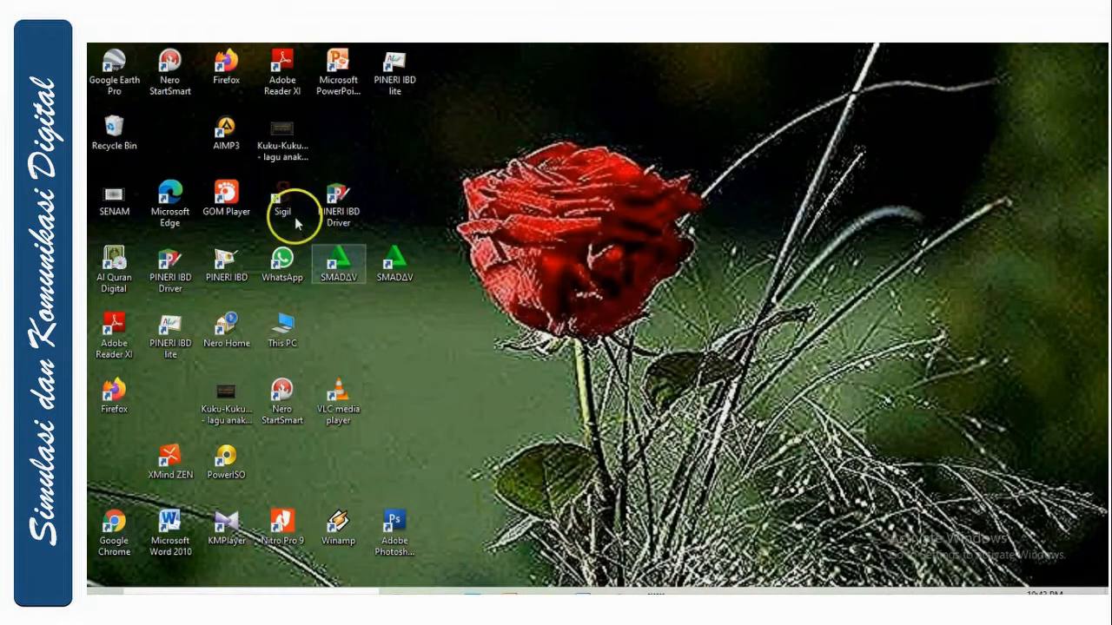
Open Sigil and add the existing file TARI PIRING oke from the BUKU DIGITAL 2021 folder to the new book.
double_click(284, 211)
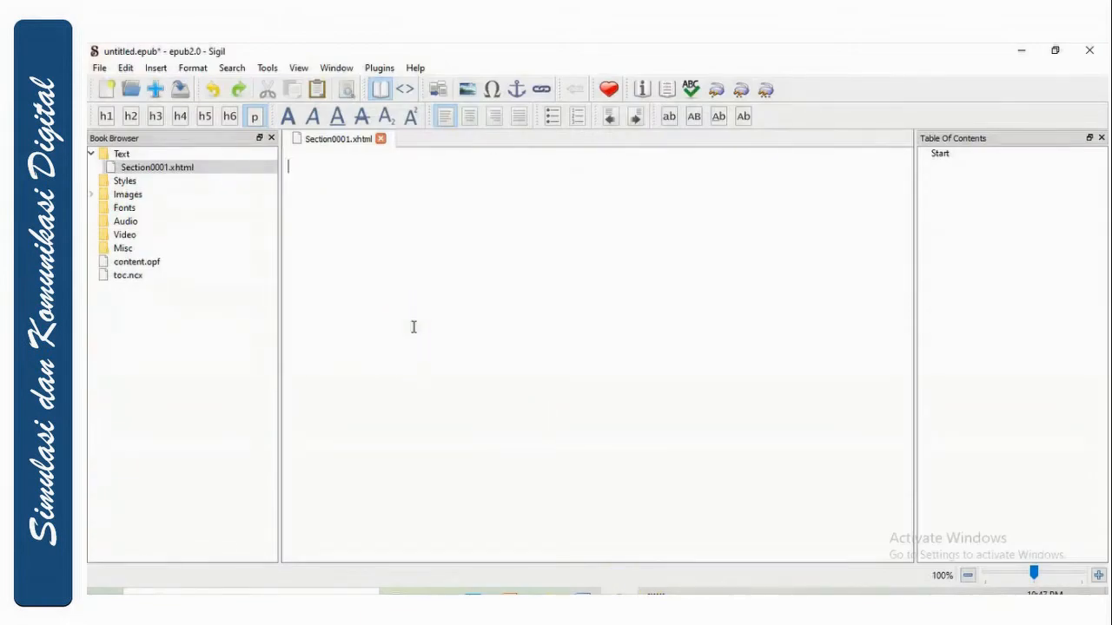
left_click(101, 70)
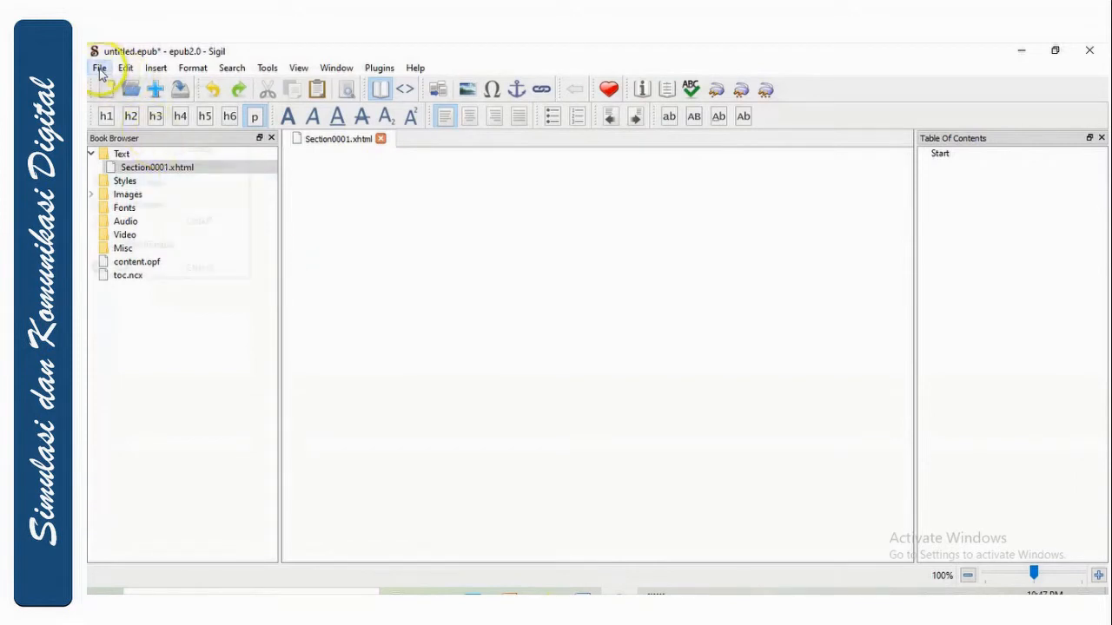
mouse_move(145, 135)
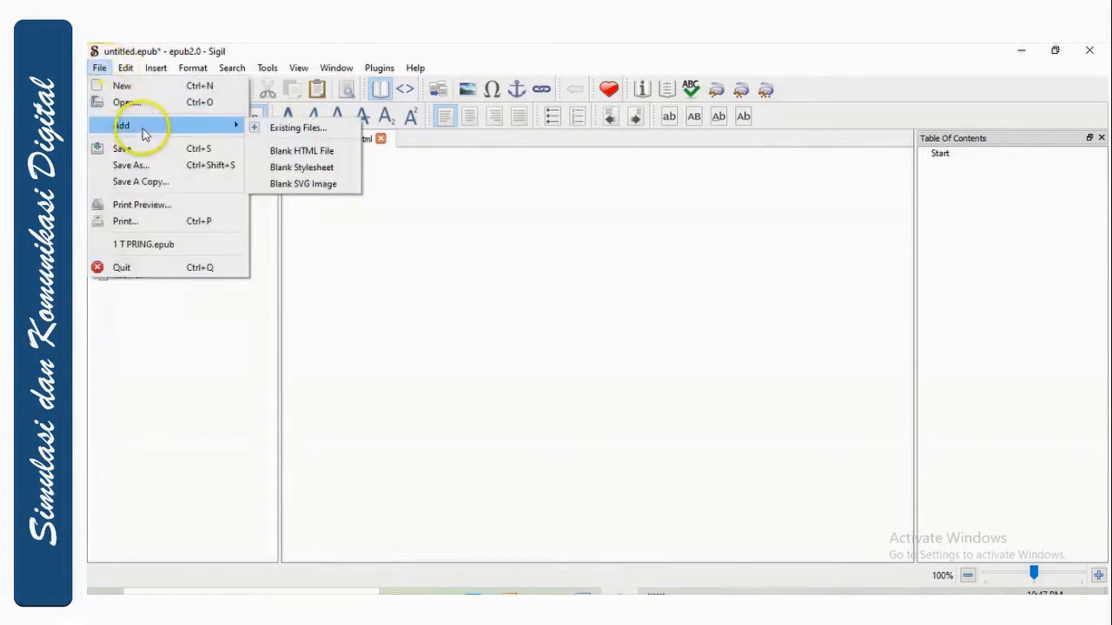
left_click(319, 128)
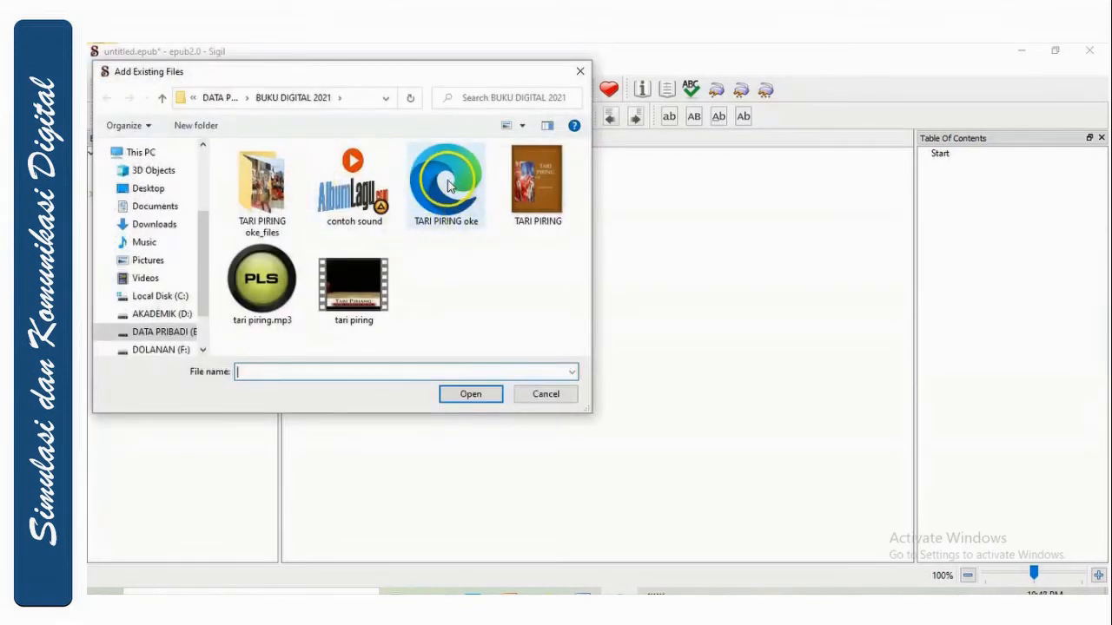
left_click(472, 193)
left_click(469, 396)
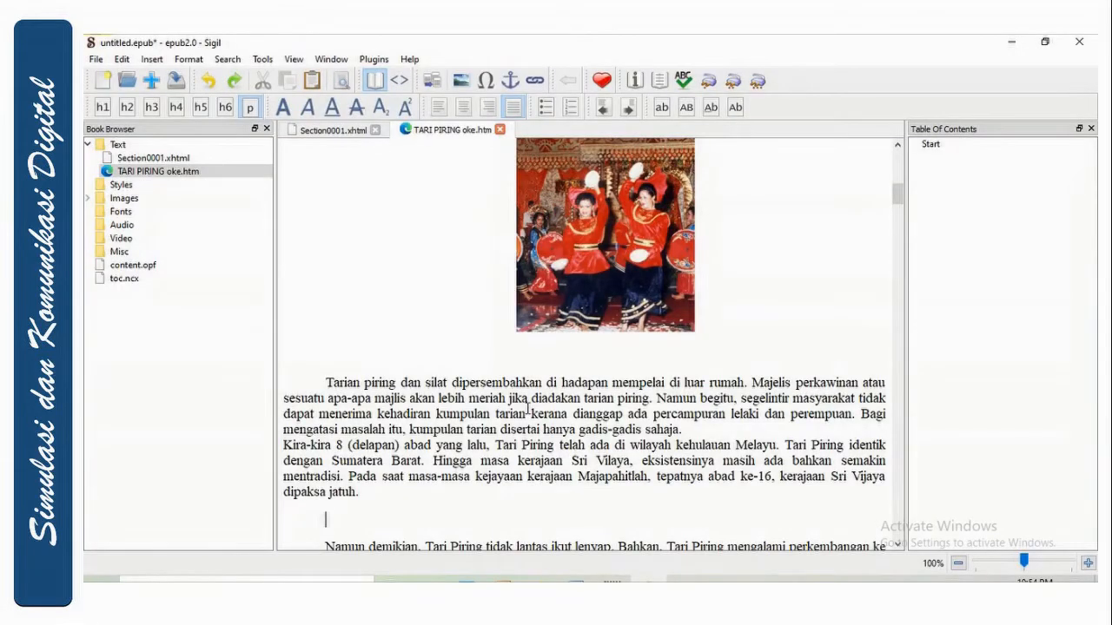
Insert the audio file contoh sound on the empty line before the paragraph starting "Namun demikian".
left_click(152, 60)
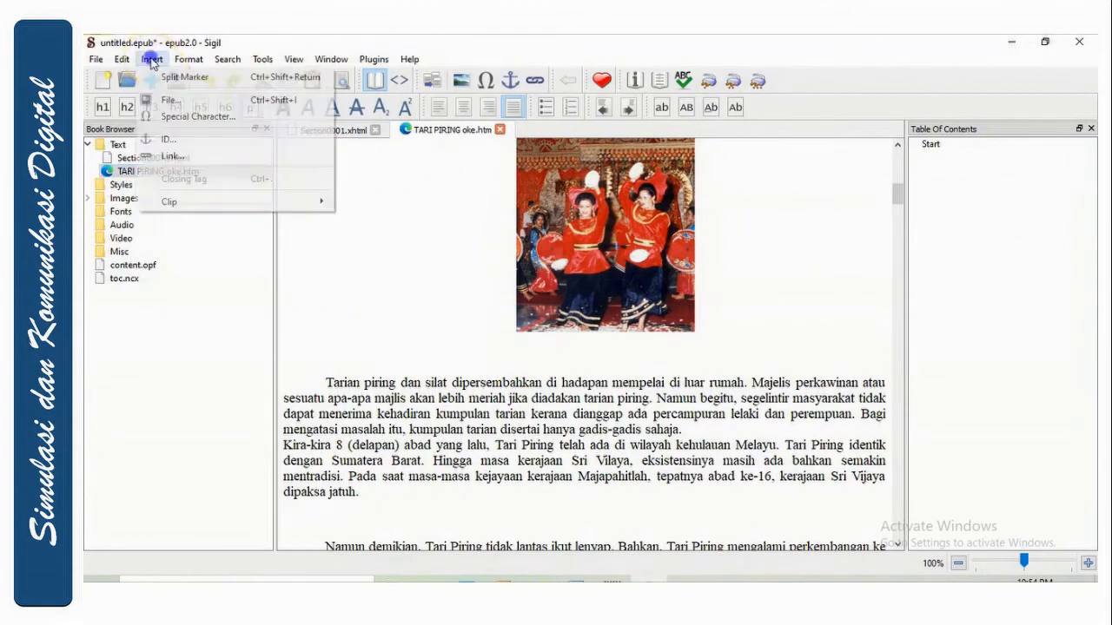
left_click(170, 102)
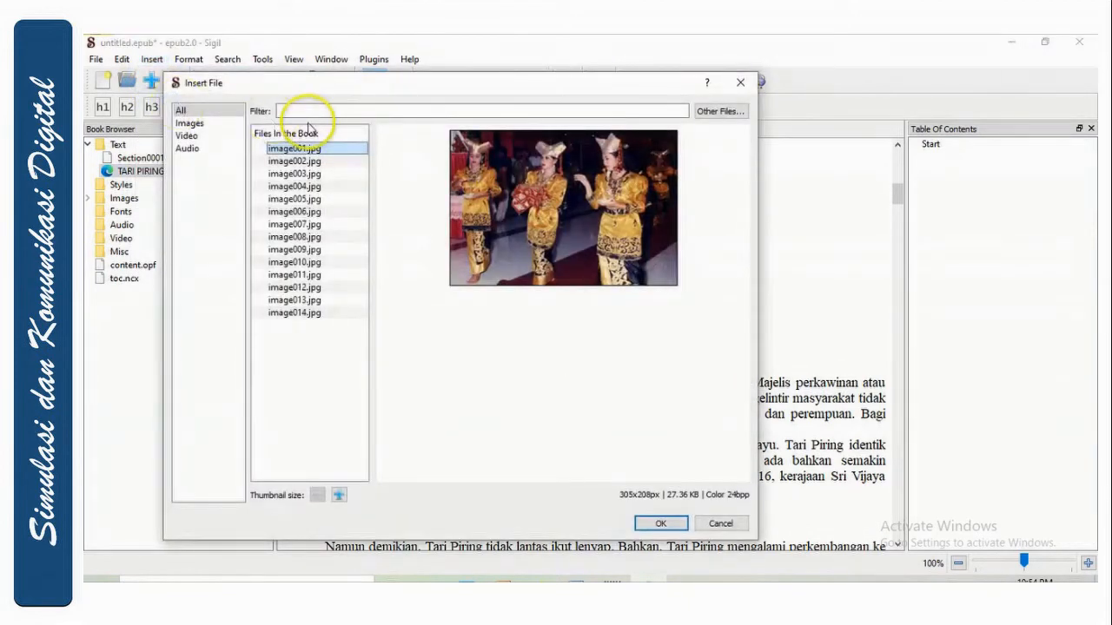
left_click(188, 149)
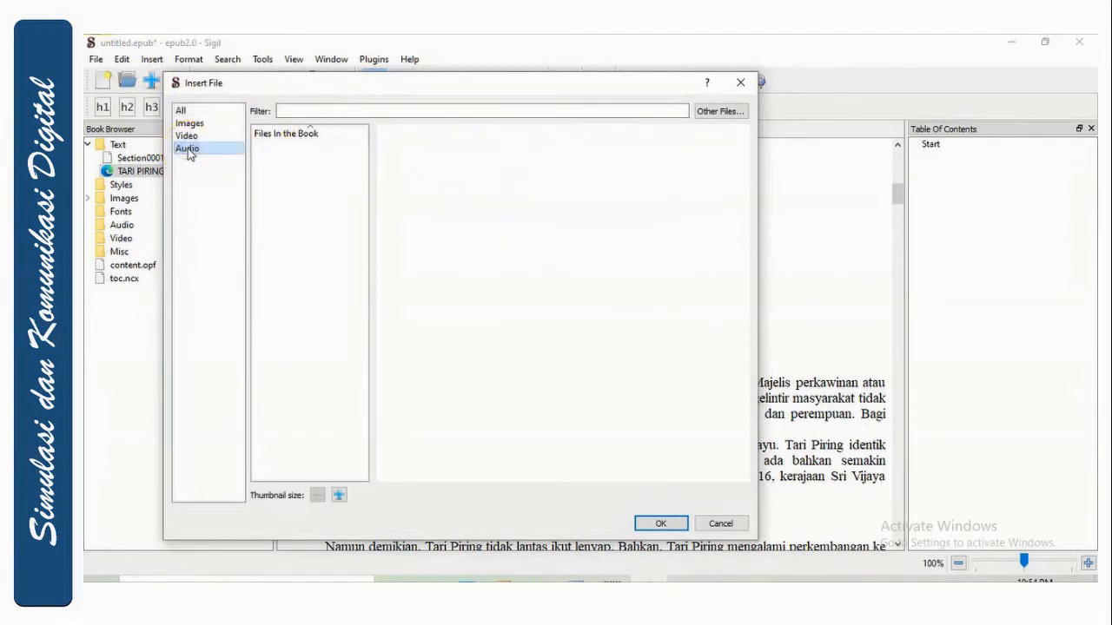
left_click(720, 112)
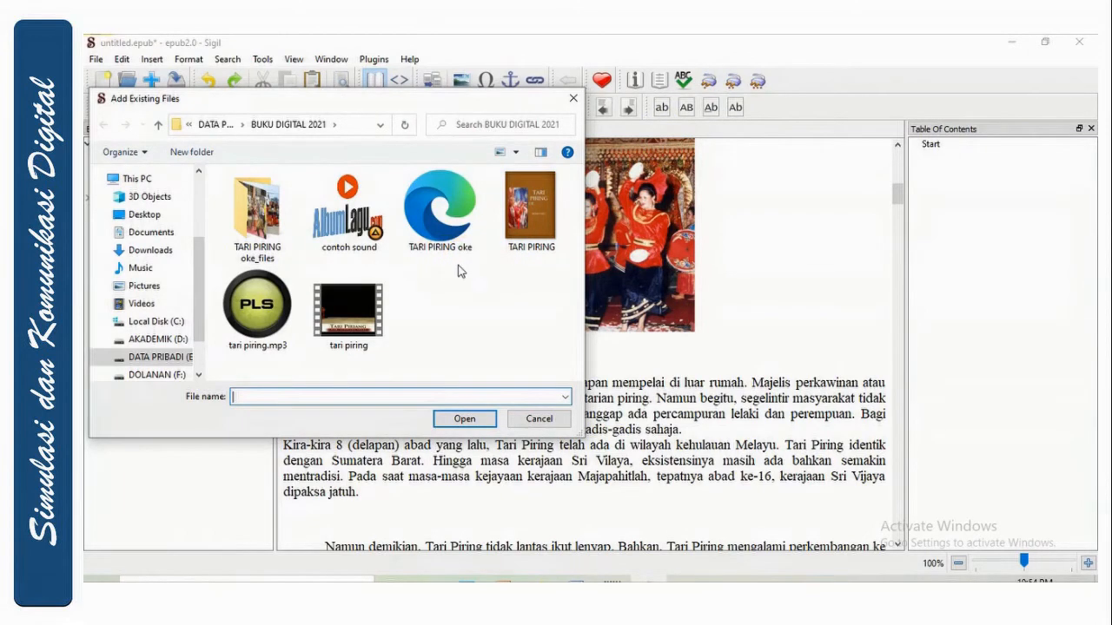
left_click(369, 230)
left_click(459, 419)
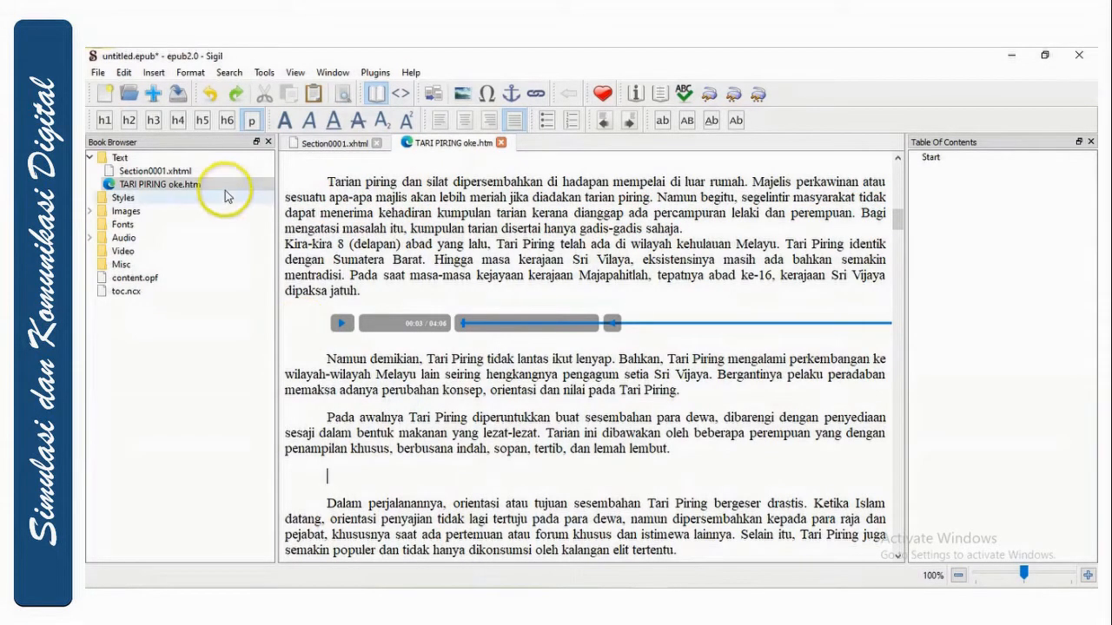
Insert the video file tari piring on the empty line before the paragraph starting "Dalam perjalanannya".
left_click(154, 73)
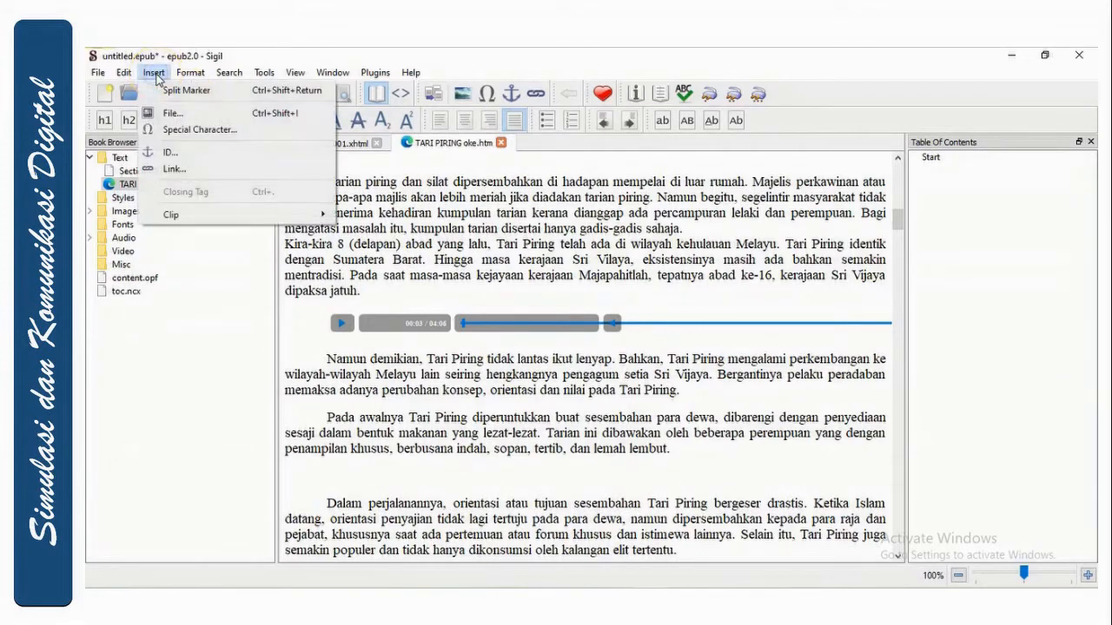
left_click(169, 113)
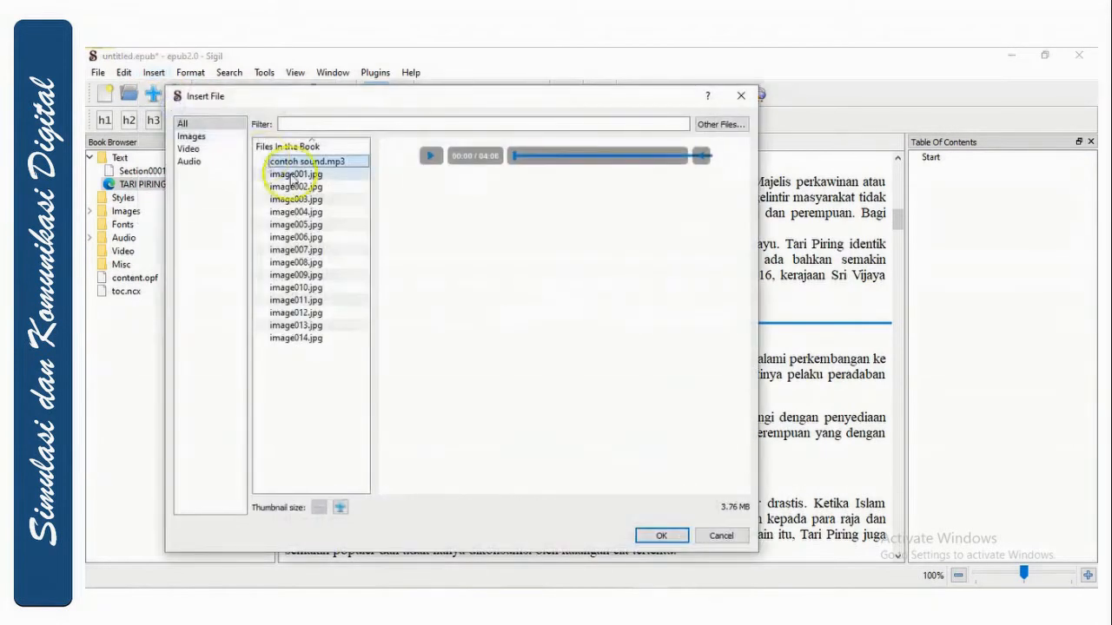
left_click(199, 151)
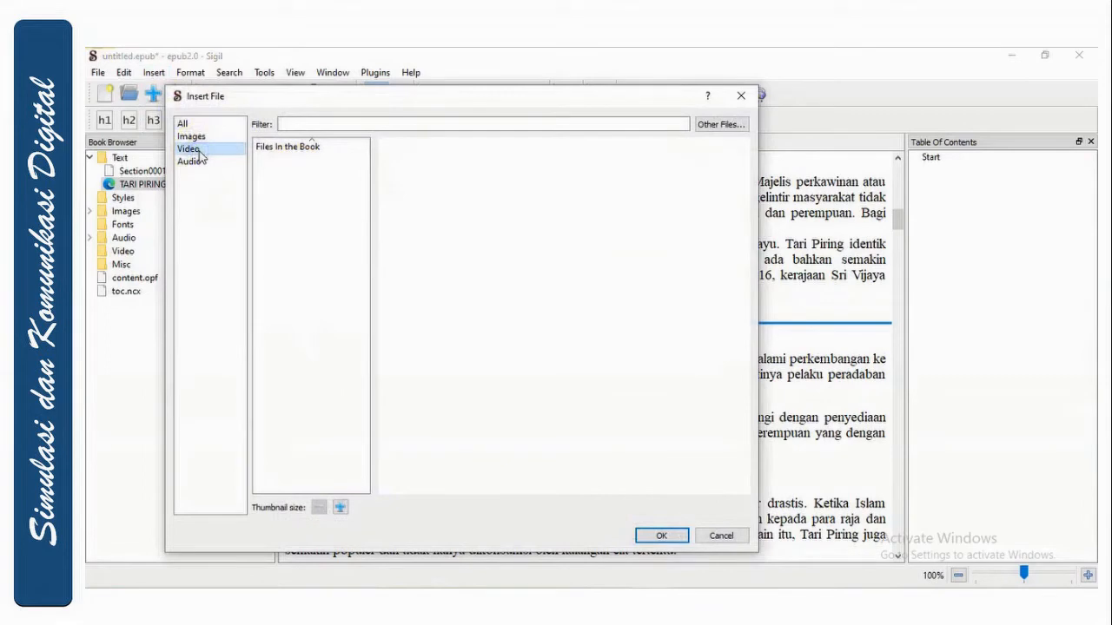
left_click(708, 126)
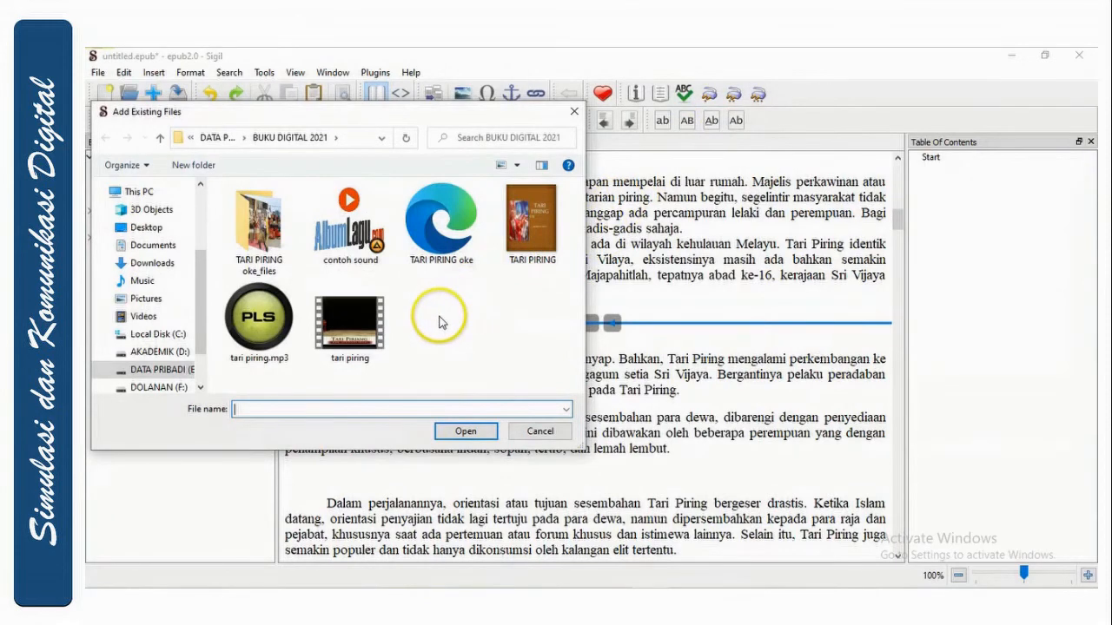
left_click(356, 343)
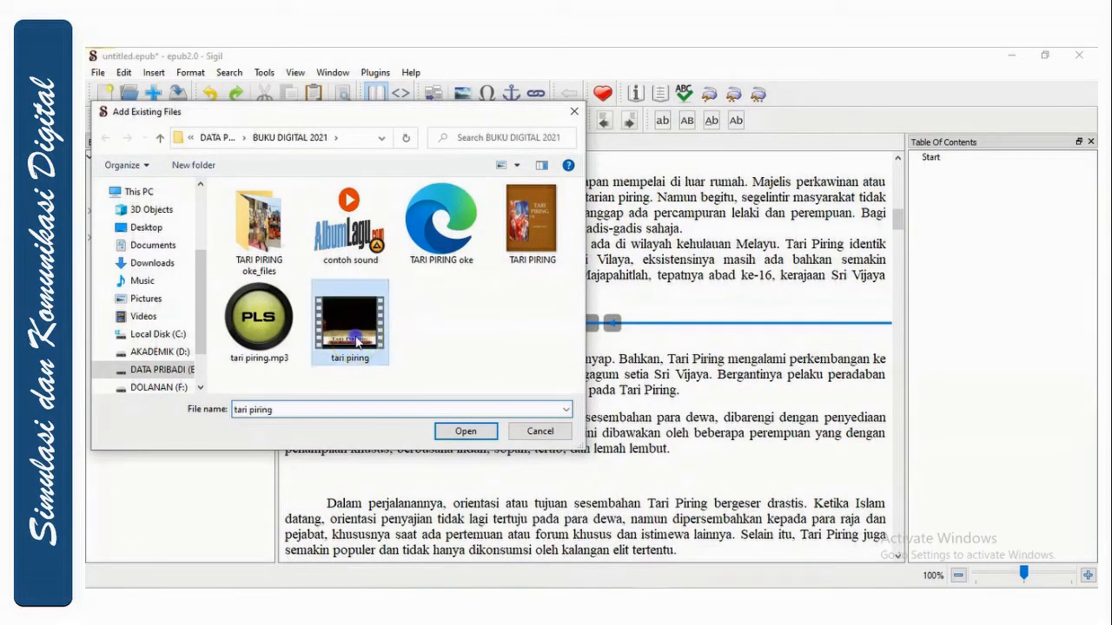
left_click(465, 431)
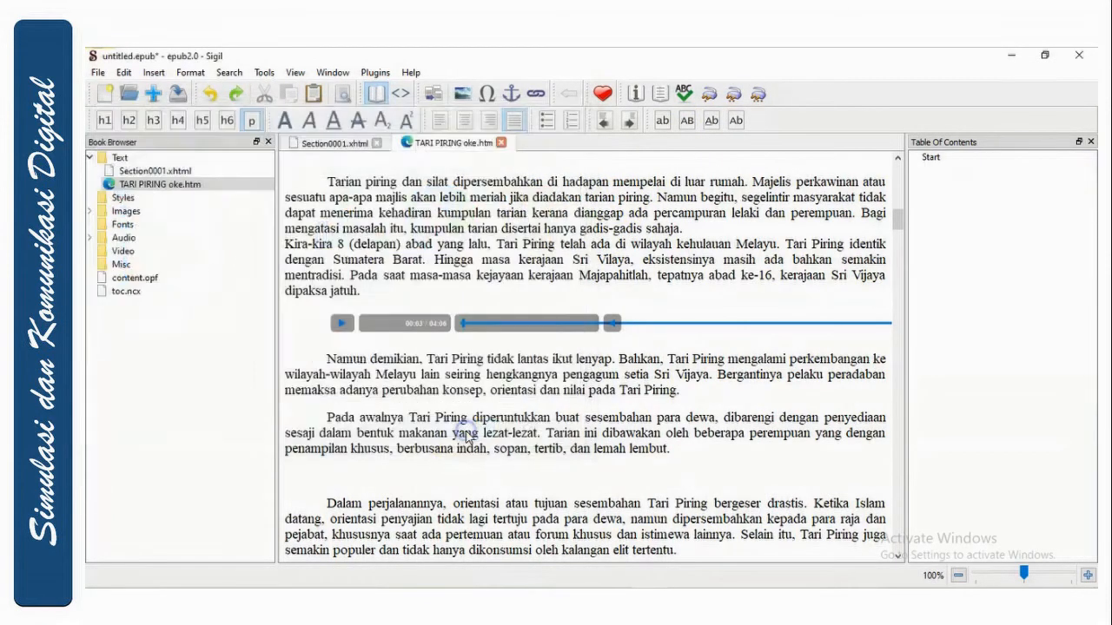
scroll(466, 437, "down", 4)
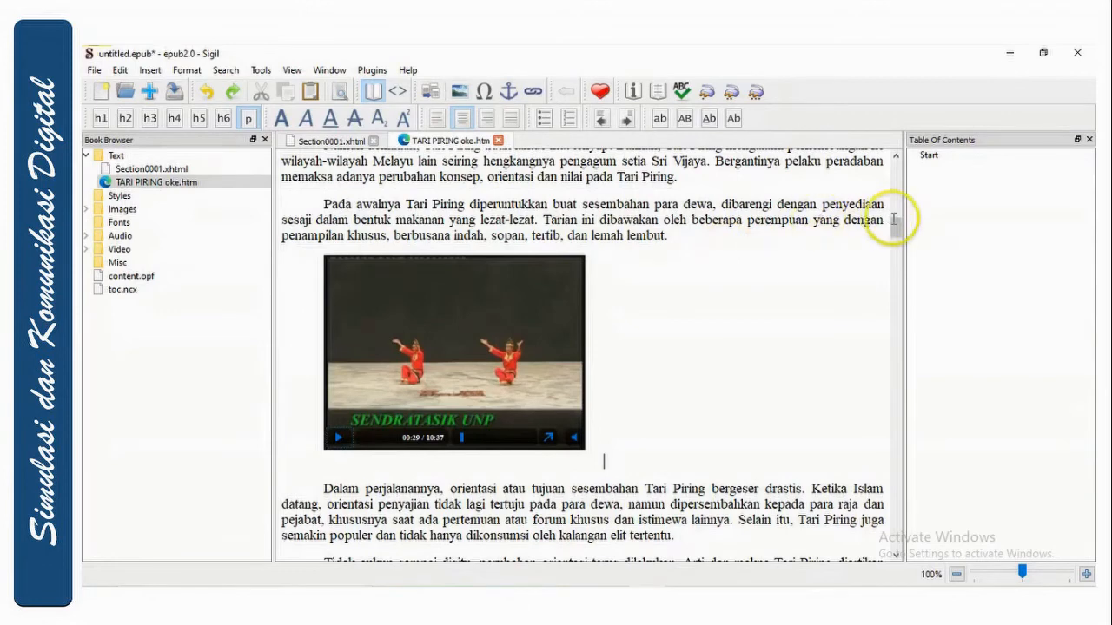
Format the title TARI PIRING as a level 1 heading and Sejarah Tari Piring as a level 2 heading.
left_click_drag(895, 229, 895, 167)
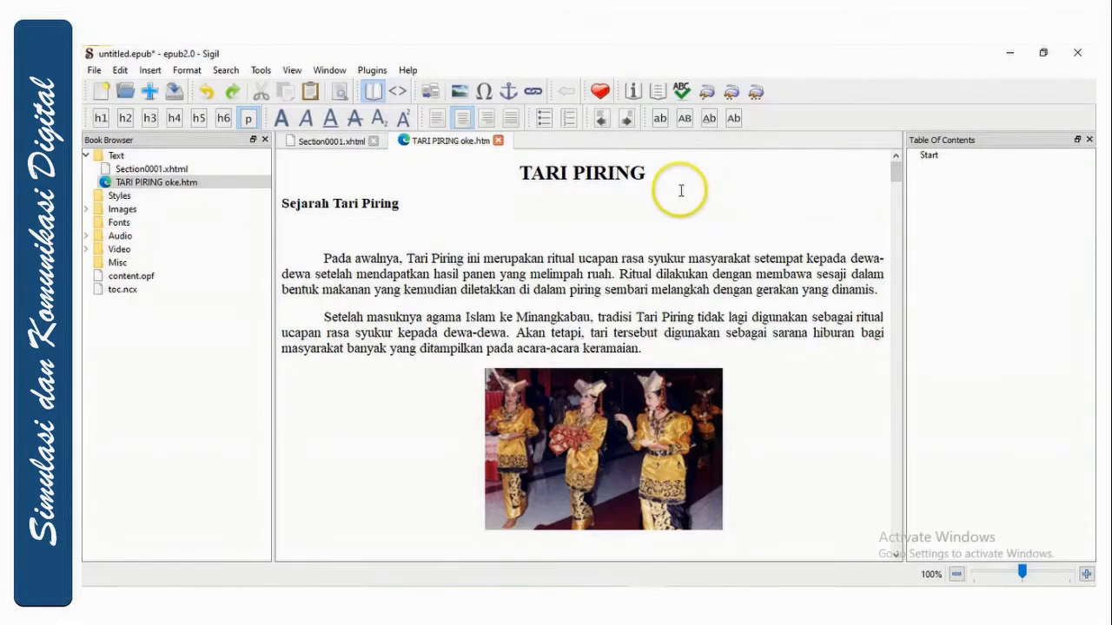
left_click_drag(647, 172, 514, 171)
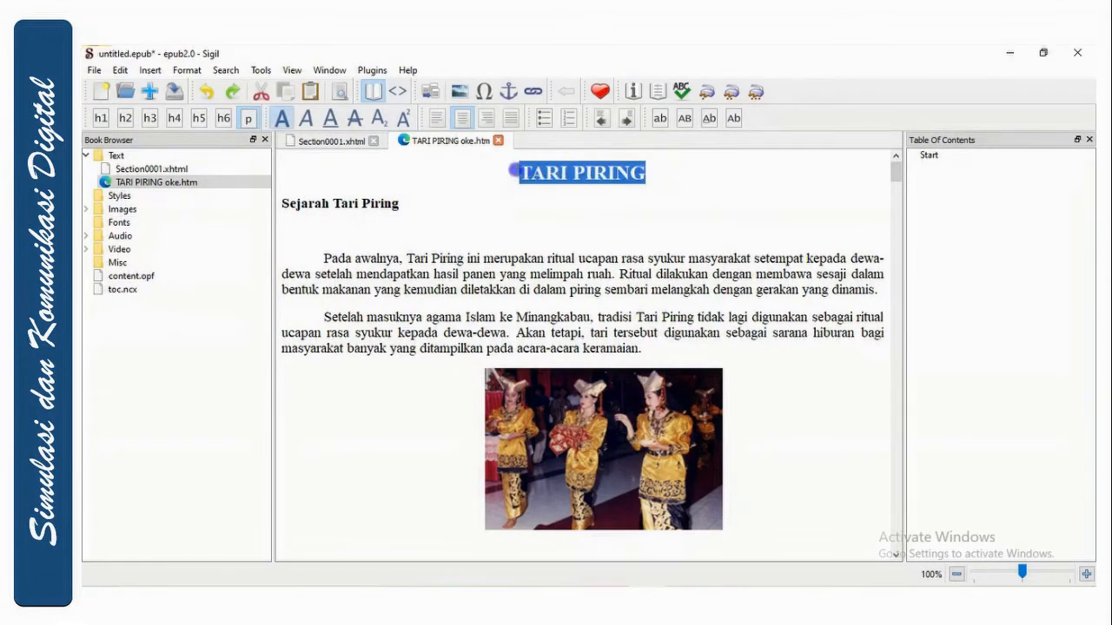
left_click(99, 119)
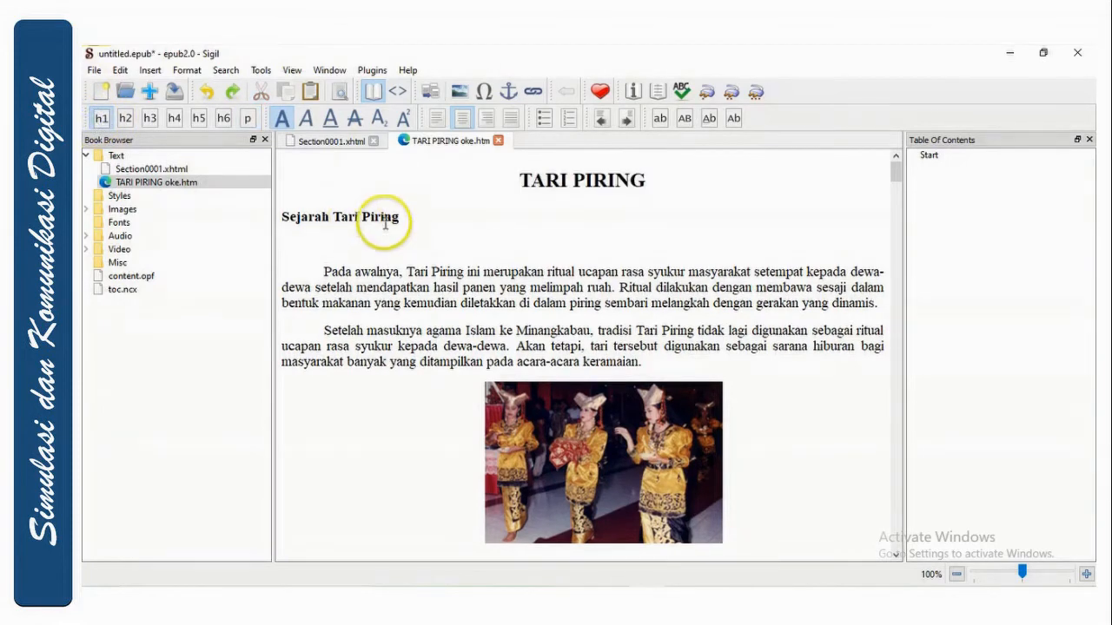
left_click_drag(410, 219, 284, 218)
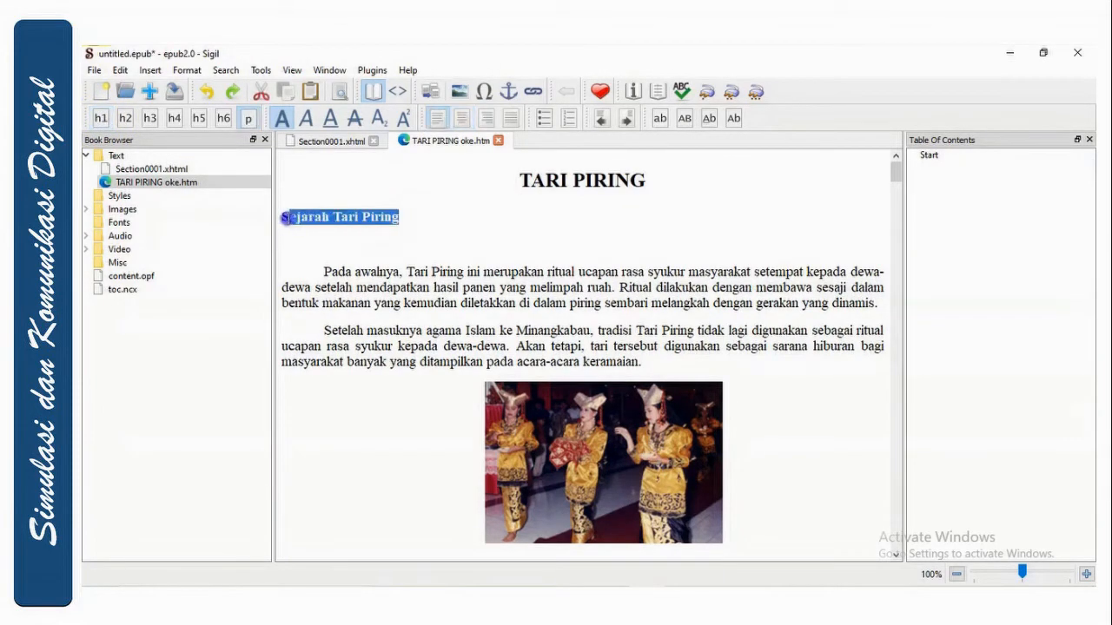
left_click(125, 118)
Format Makna Tari Piring and Musik Pengiring Tari Piring as level 2 headings.
left_click_drag(895, 173, 898, 288)
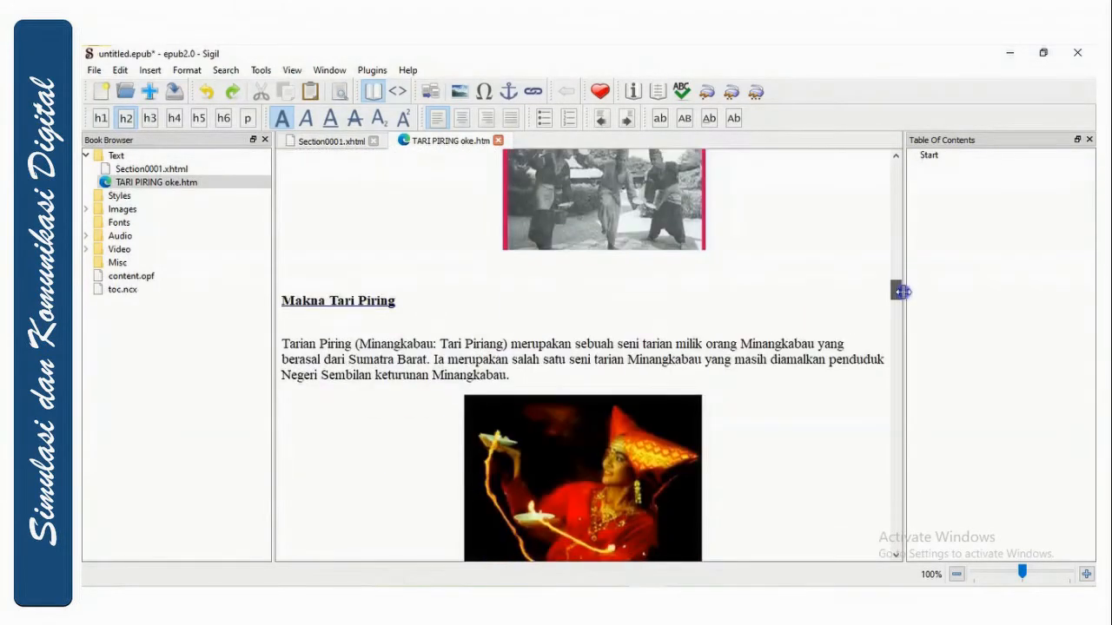
left_click_drag(397, 303, 323, 300)
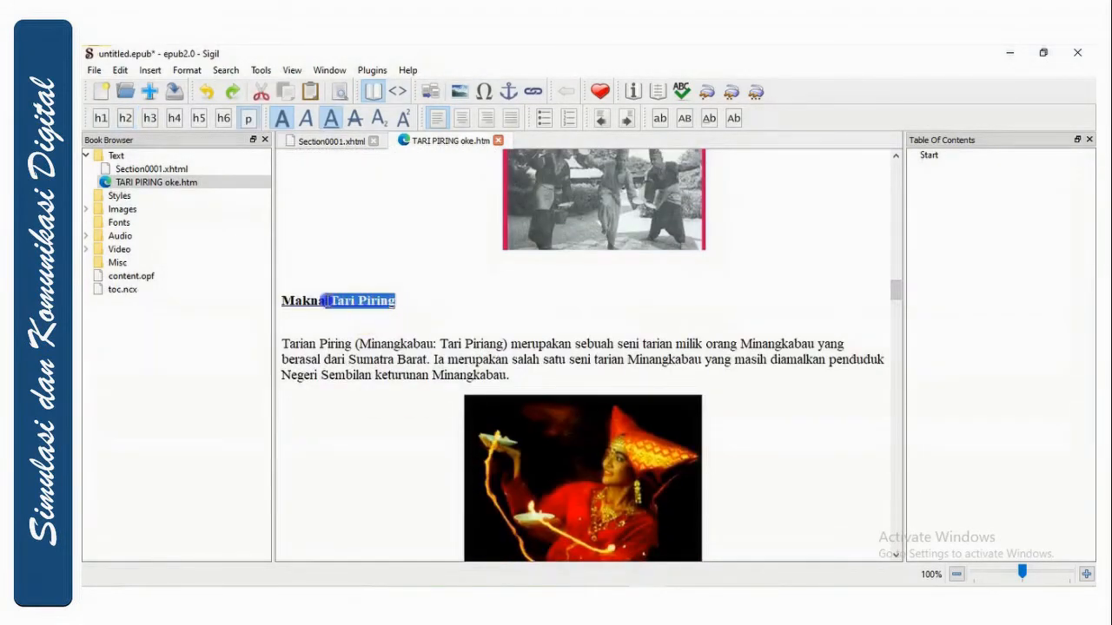
left_click(125, 118)
left_click(766, 258)
scroll(540, 423, "down", 10)
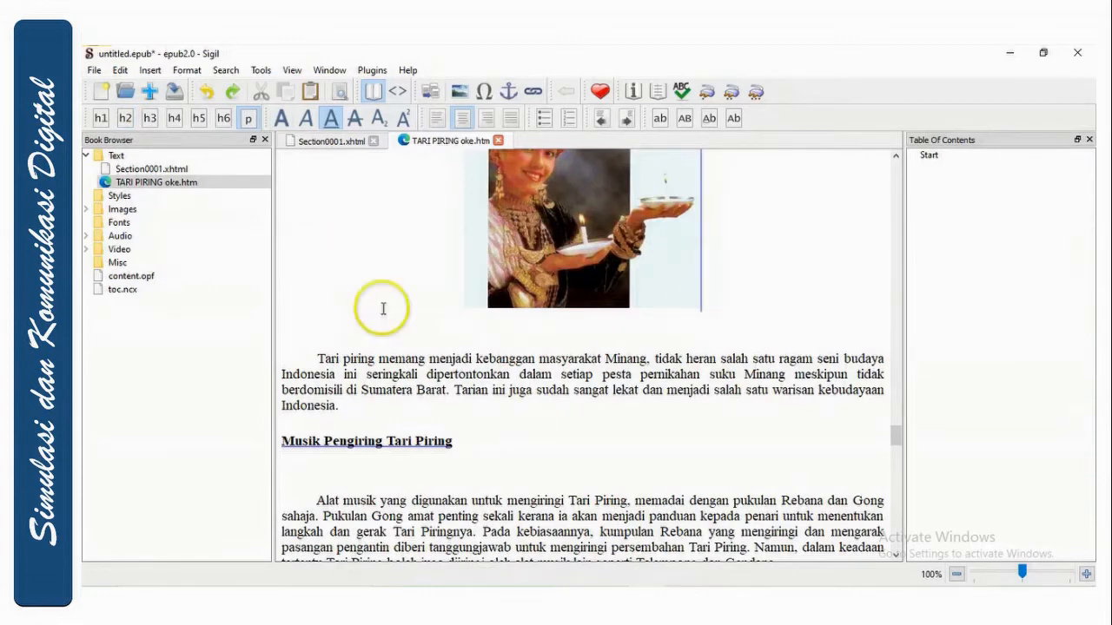
Generate the table of contents from the book's level 1 and level 2 headings, keeping all entries included.
left_click(262, 70)
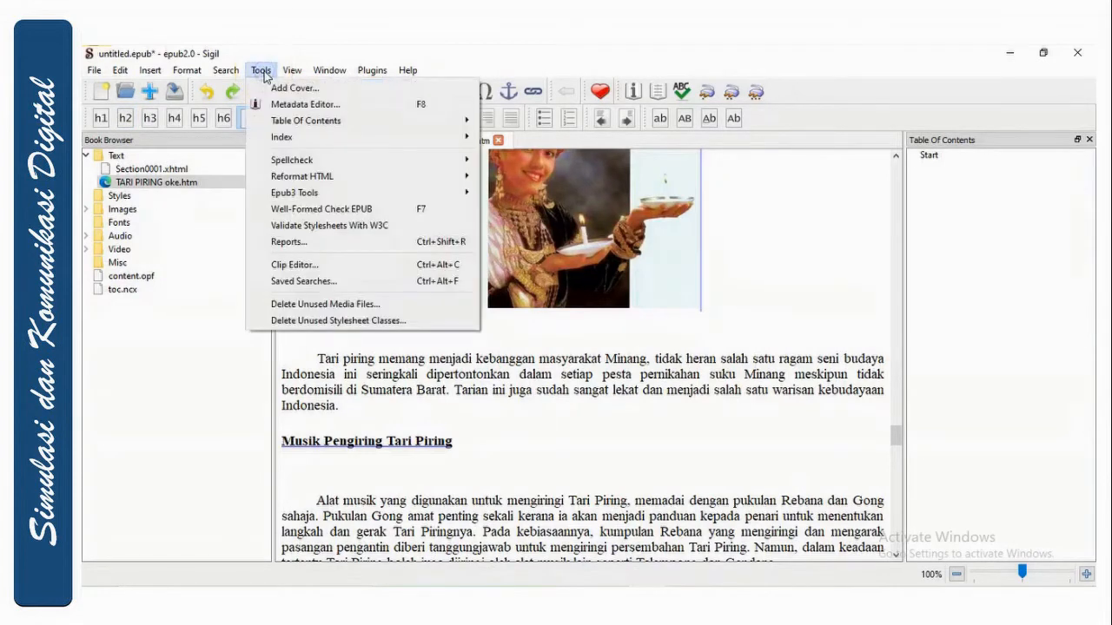
left_click(306, 121)
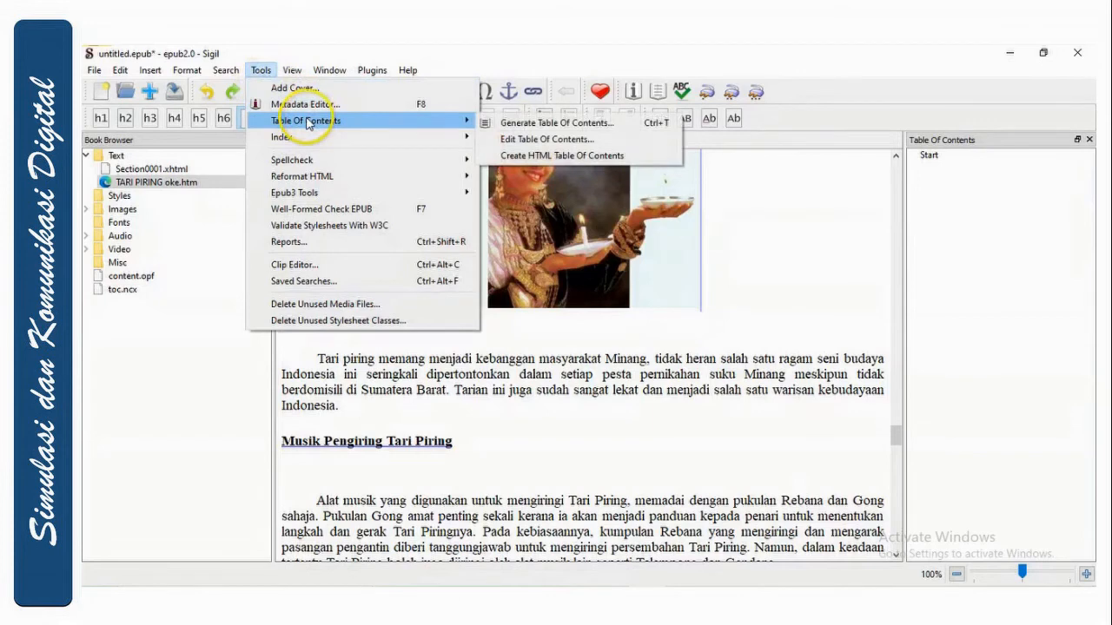
left_click(560, 128)
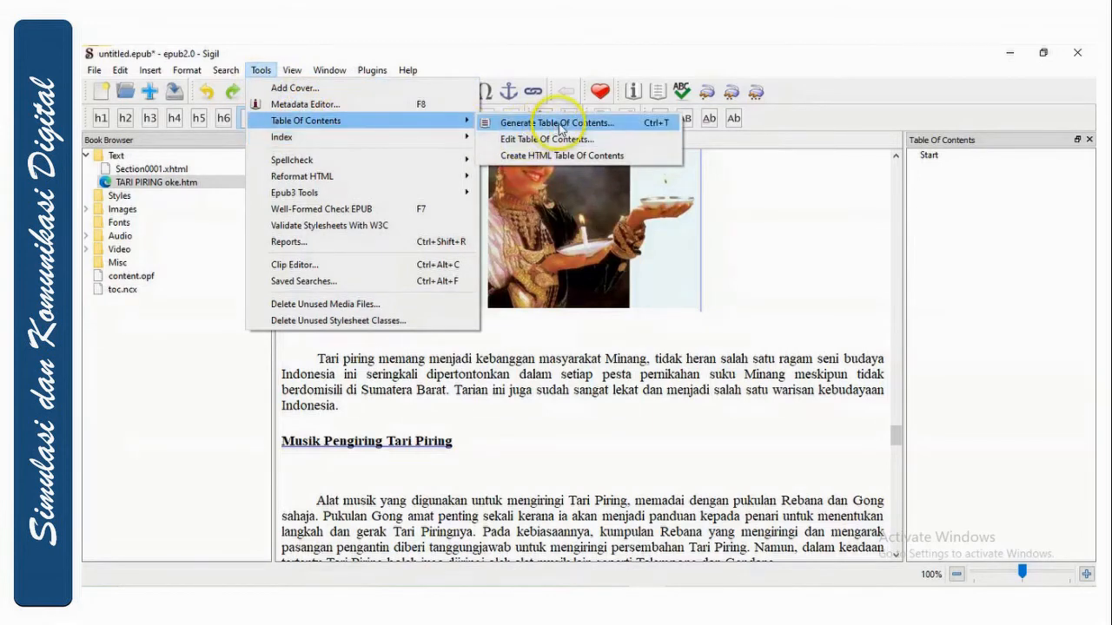
left_click(558, 128)
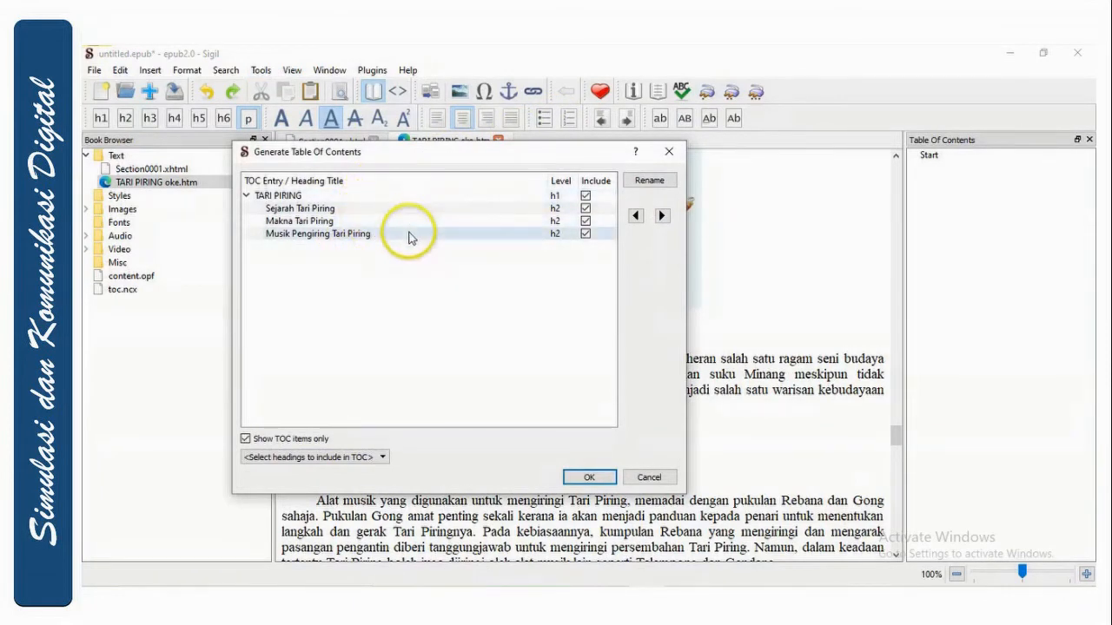
left_click(591, 477)
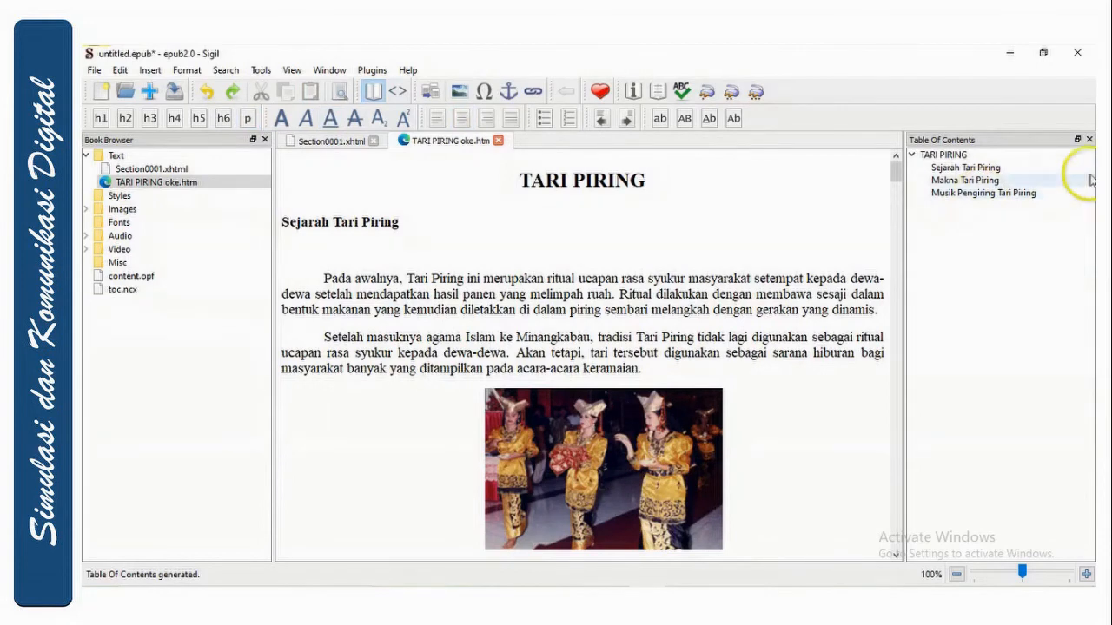
Check the table of contents links by jumping to the Musik Pengiring Tari Piring and Makna Tari Piring sections.
left_click(969, 193)
left_click_drag(898, 447, 925, 124)
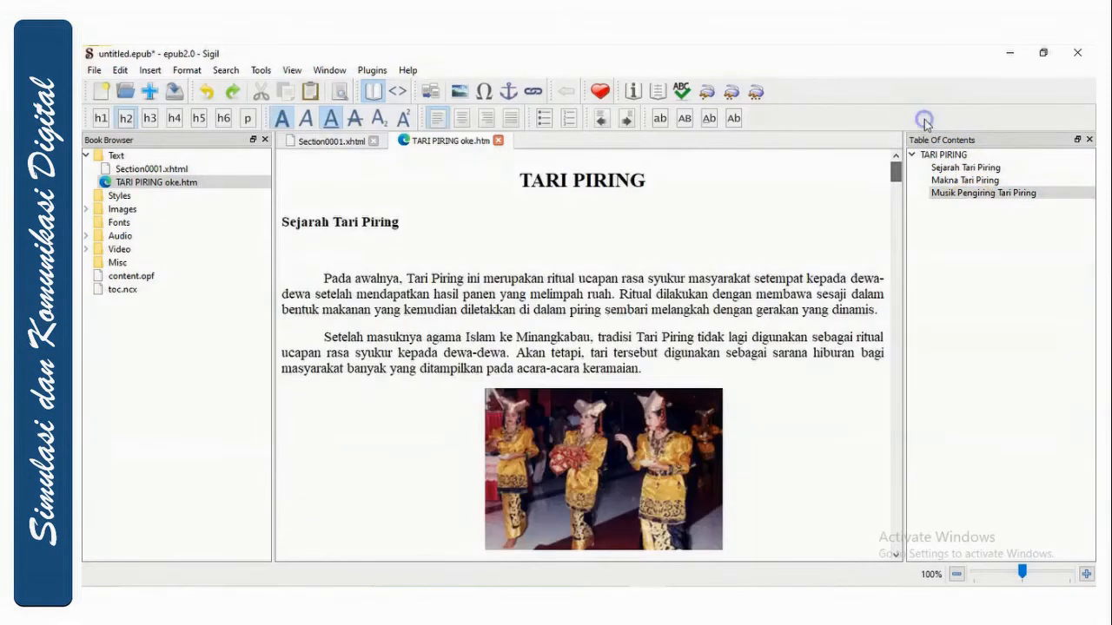
left_click(970, 236)
left_click(978, 185)
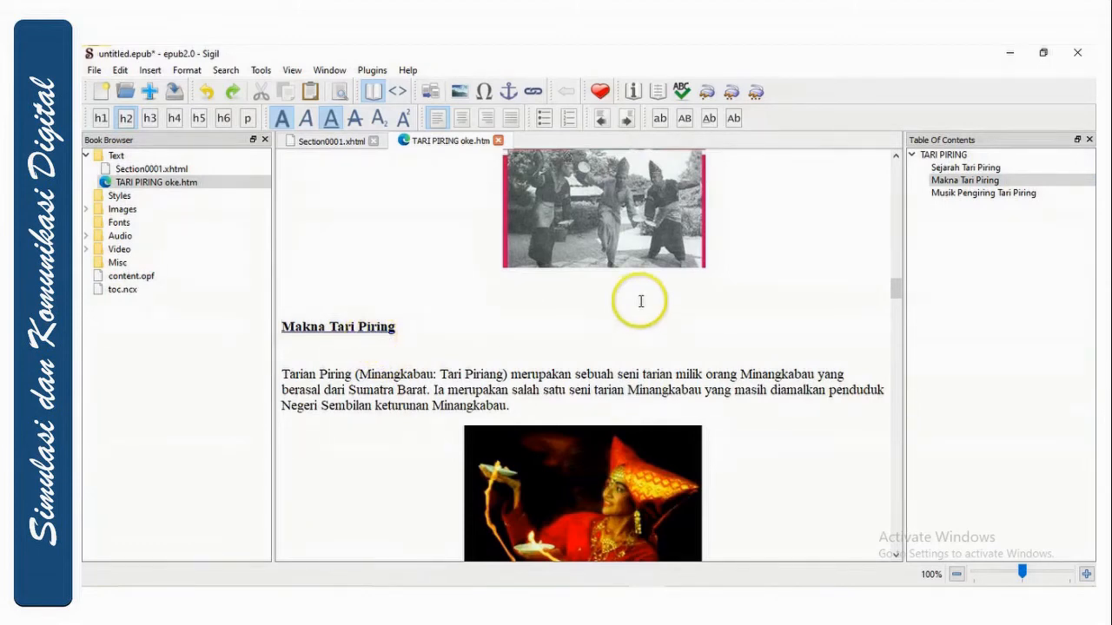
left_click(987, 195)
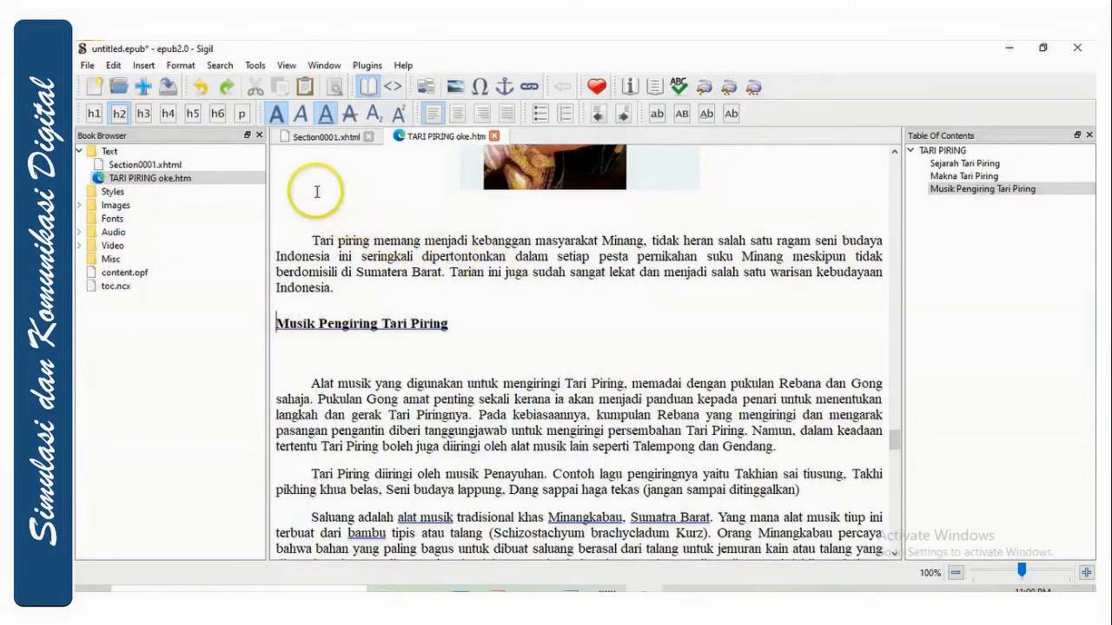
Add the TARI PIRING JPG image from the BUKU DIGITAL 2021 folder as the book's cover.
left_click(256, 66)
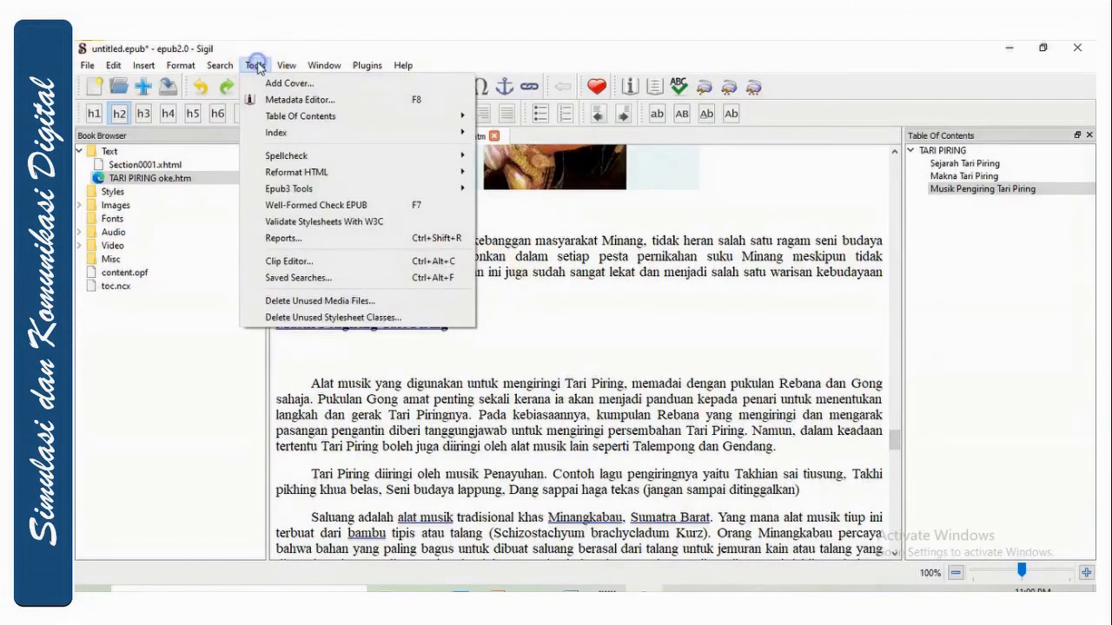
left_click(294, 84)
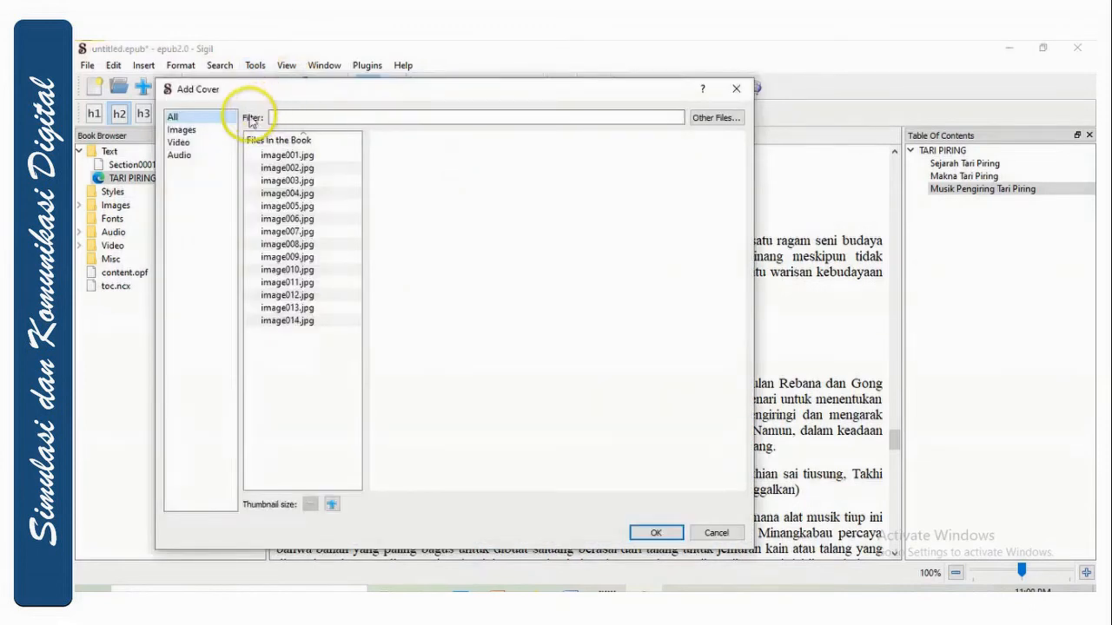
left_click(193, 131)
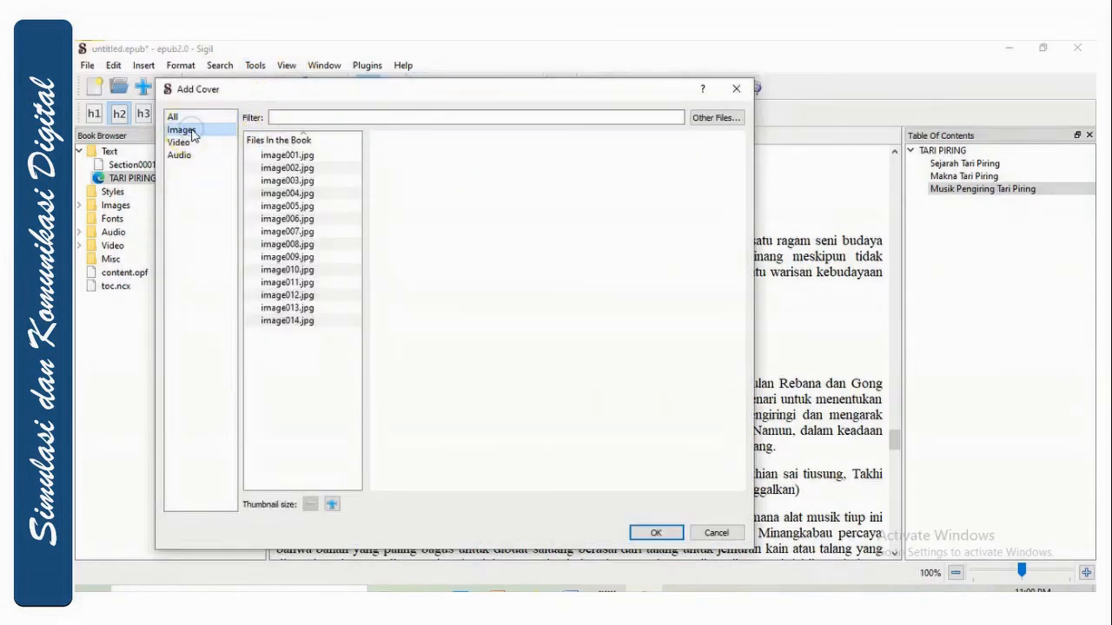
left_click(718, 119)
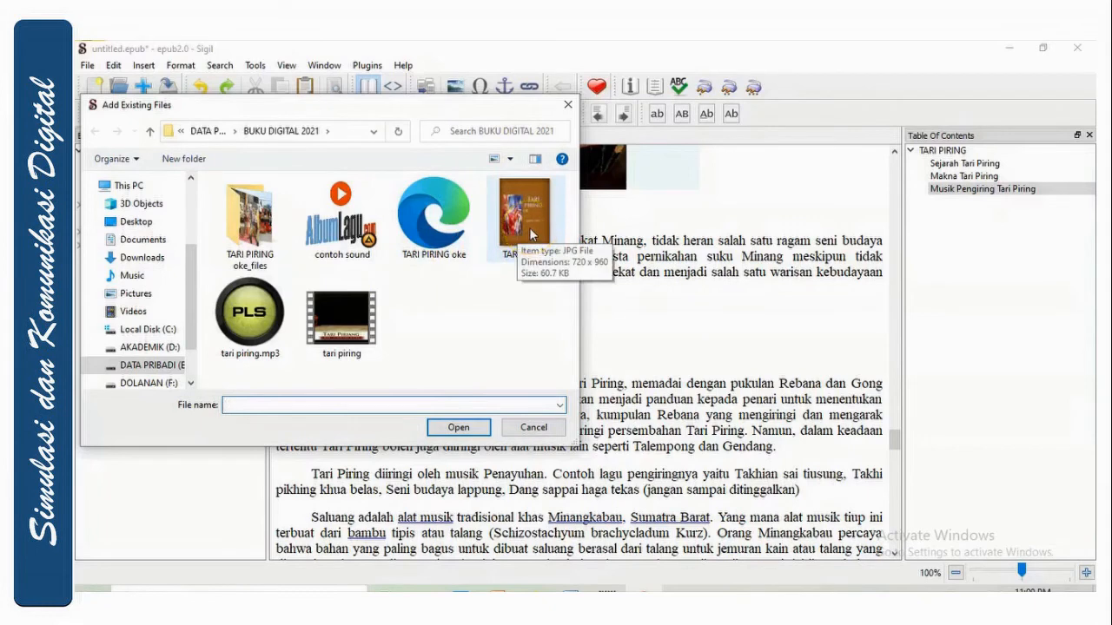
left_click(434, 215)
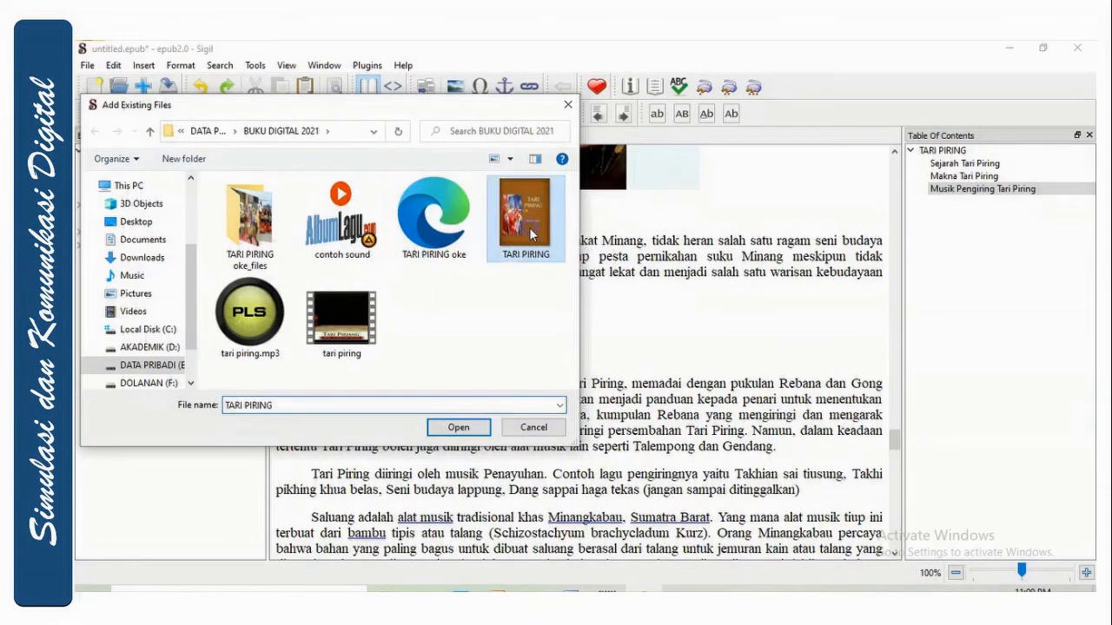
left_click(457, 427)
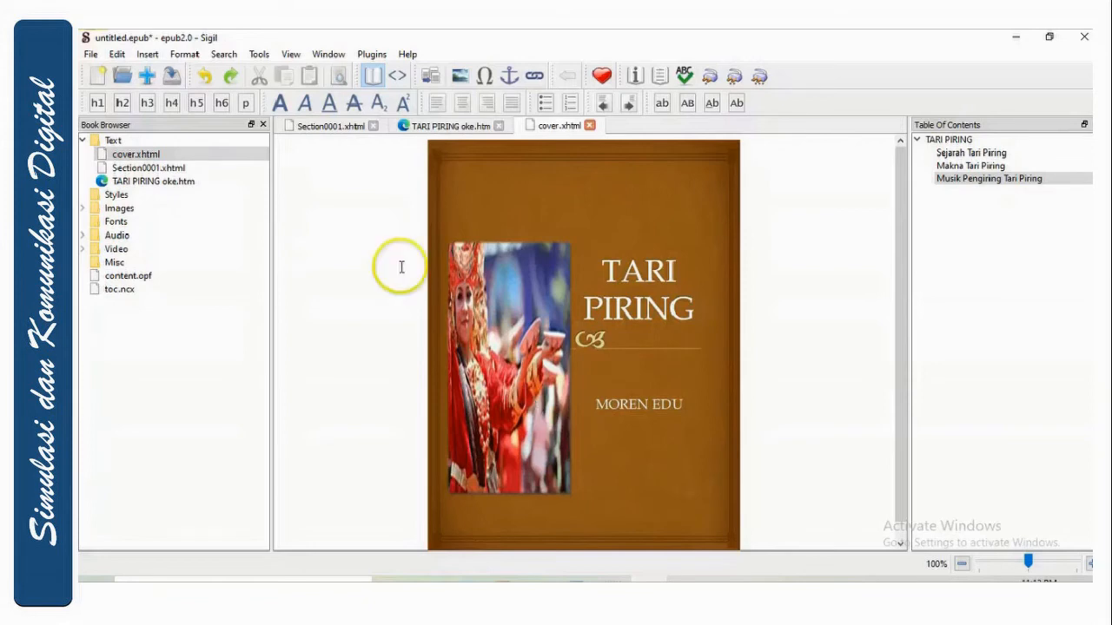
In the book's metadata, set the language to indonesia and the title to Tari Piring.
left_click(258, 54)
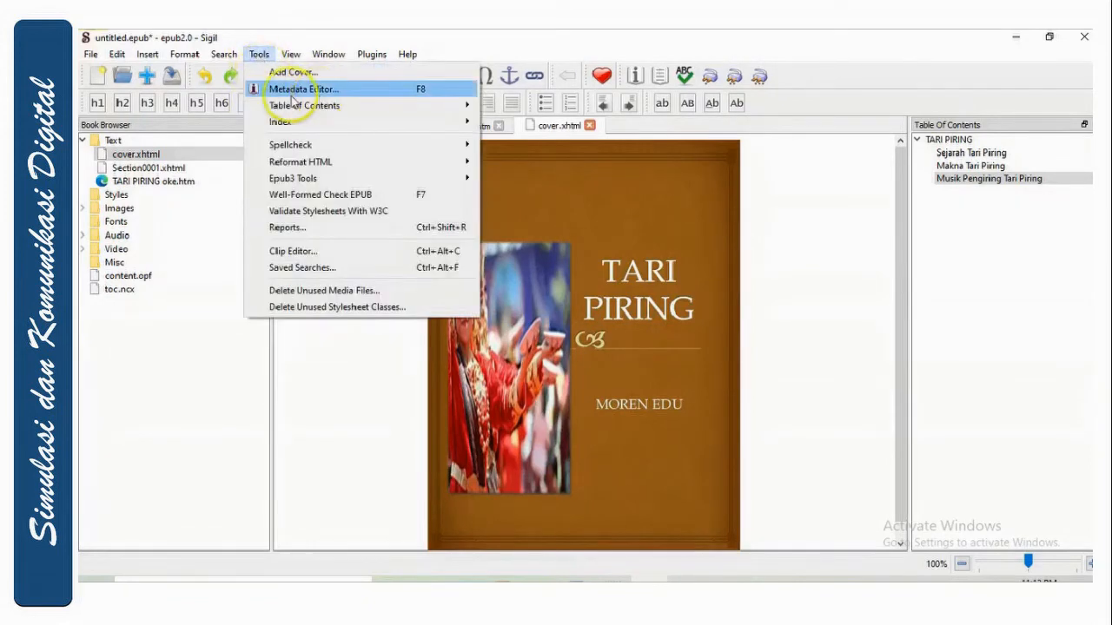
left_click(294, 94)
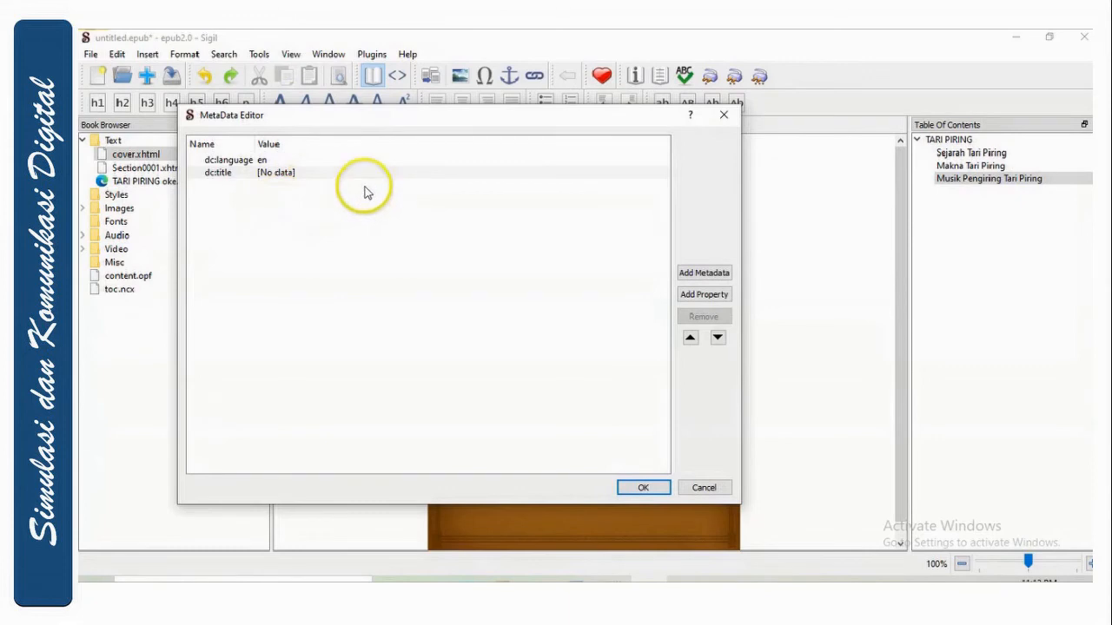
double_click(262, 162)
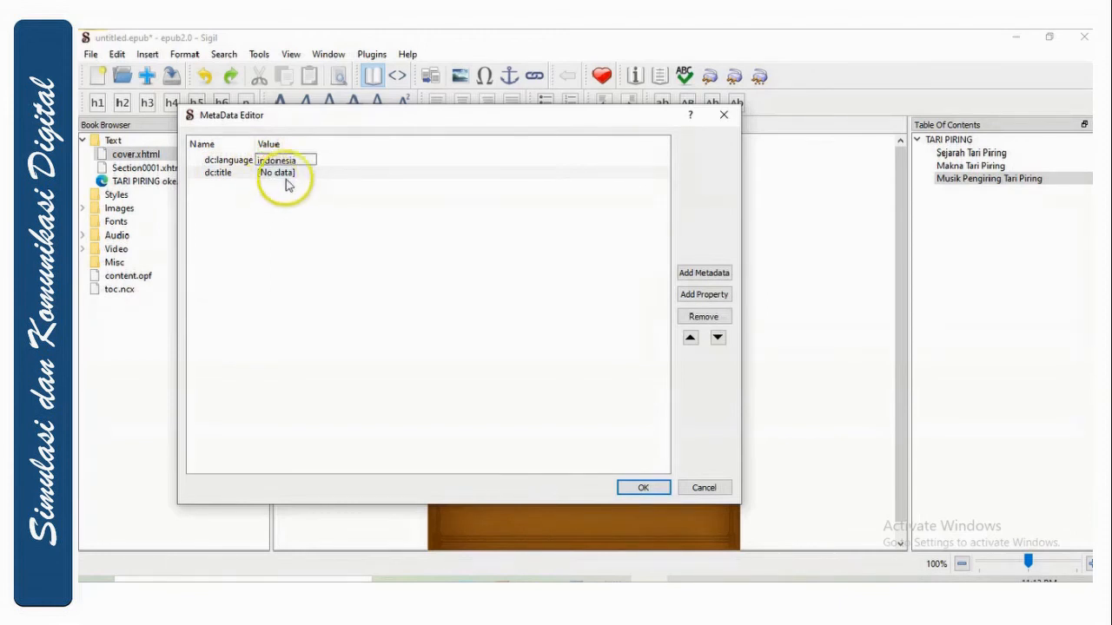
left_click(286, 175)
double_click(292, 175)
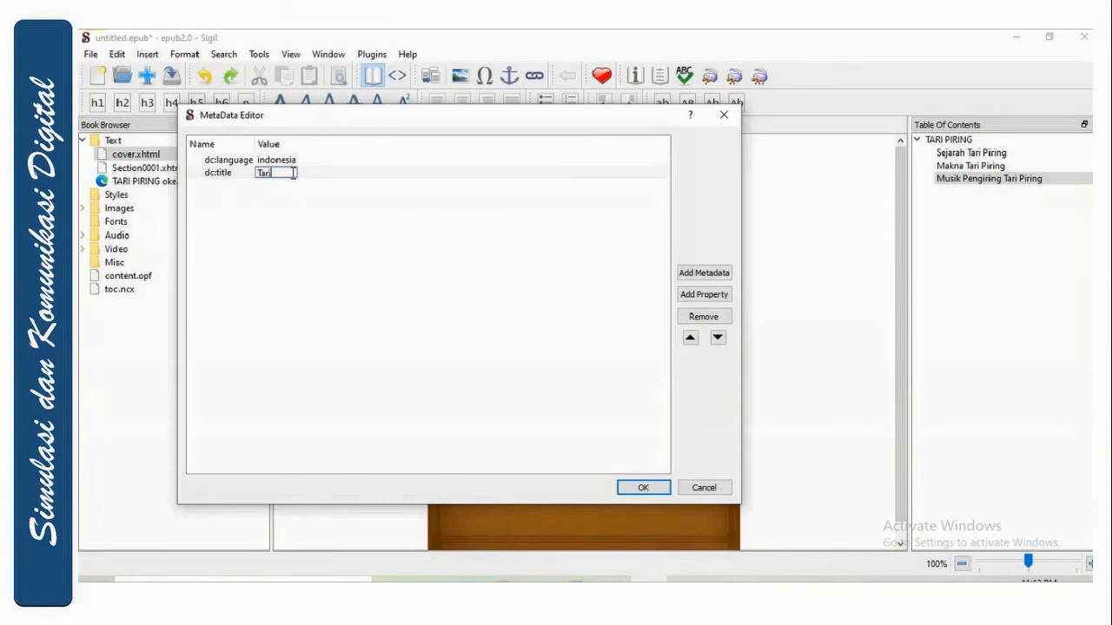
type("Tari Piring")
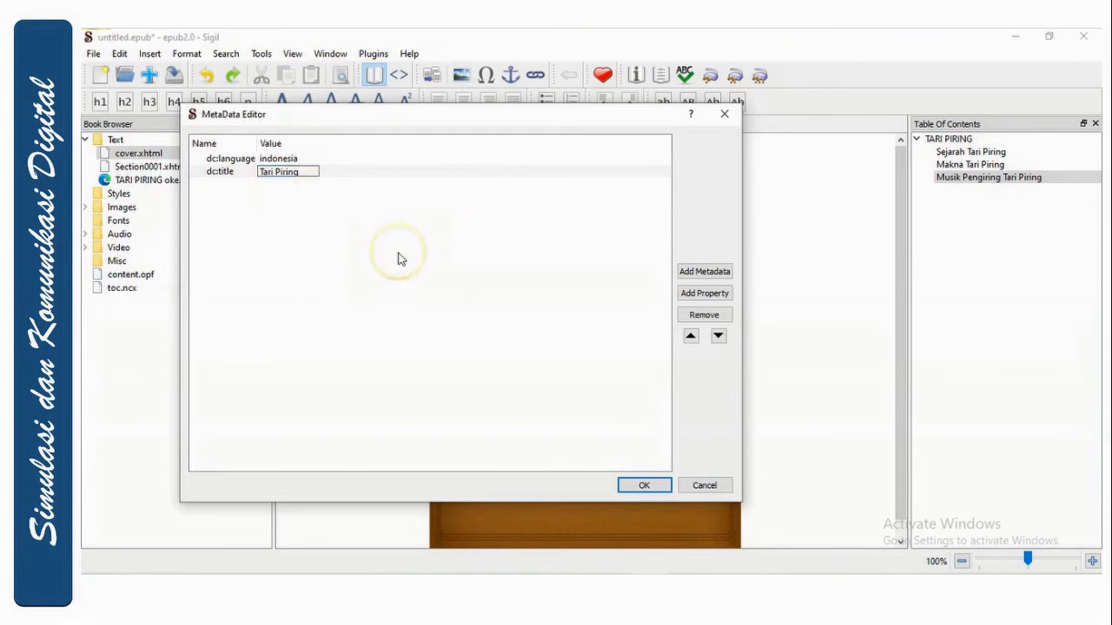
Add an Author entry to the book's metadata and enter the author's name.
left_click(718, 273)
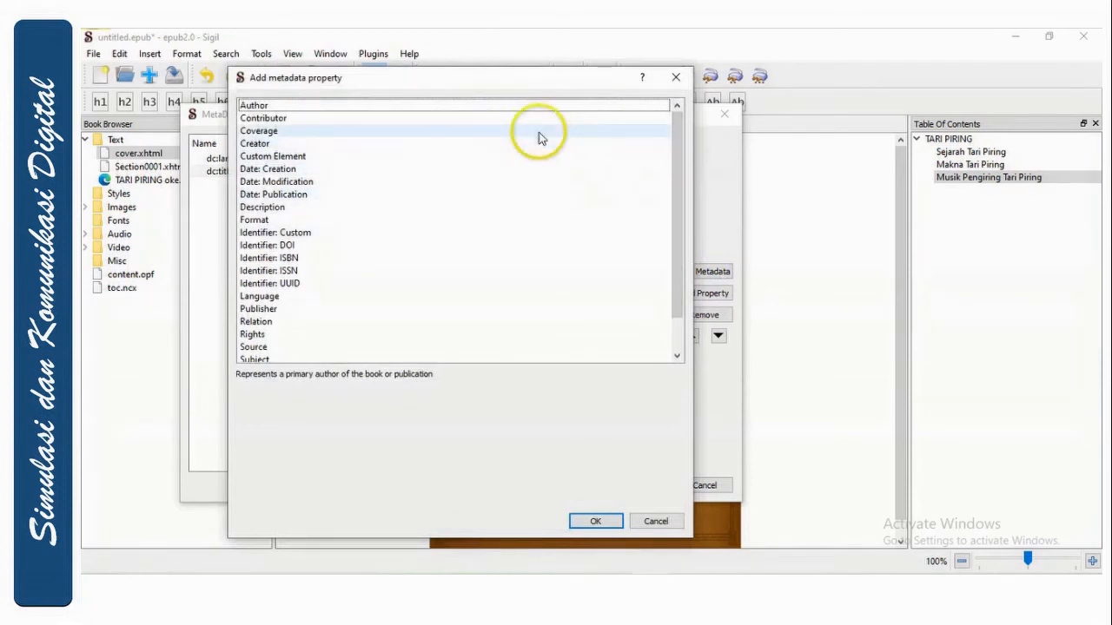
left_click(413, 105)
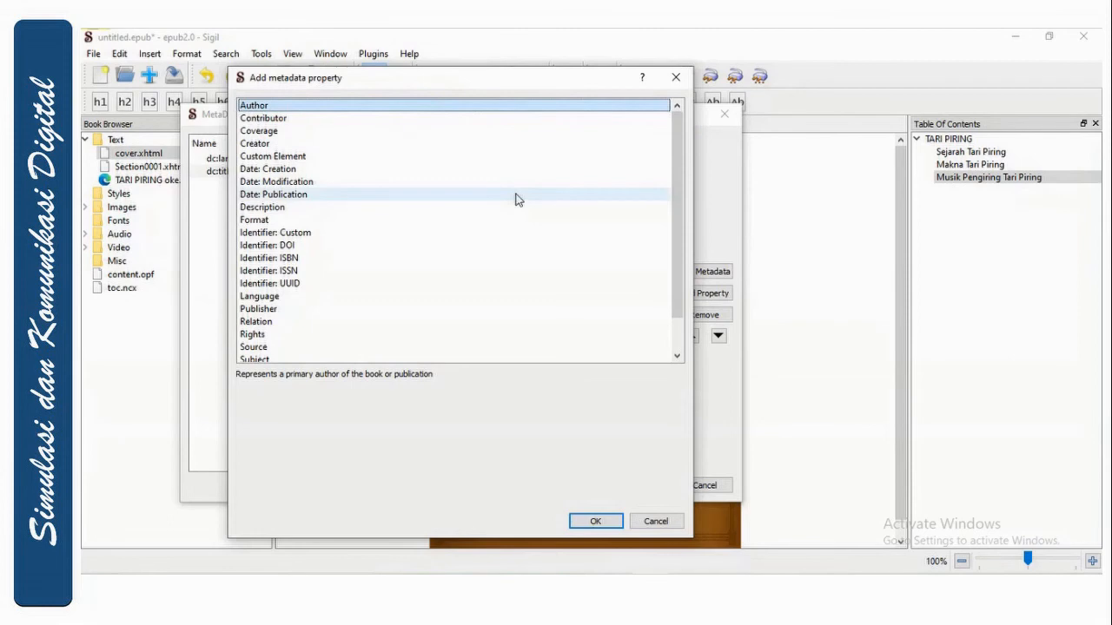
left_click(595, 526)
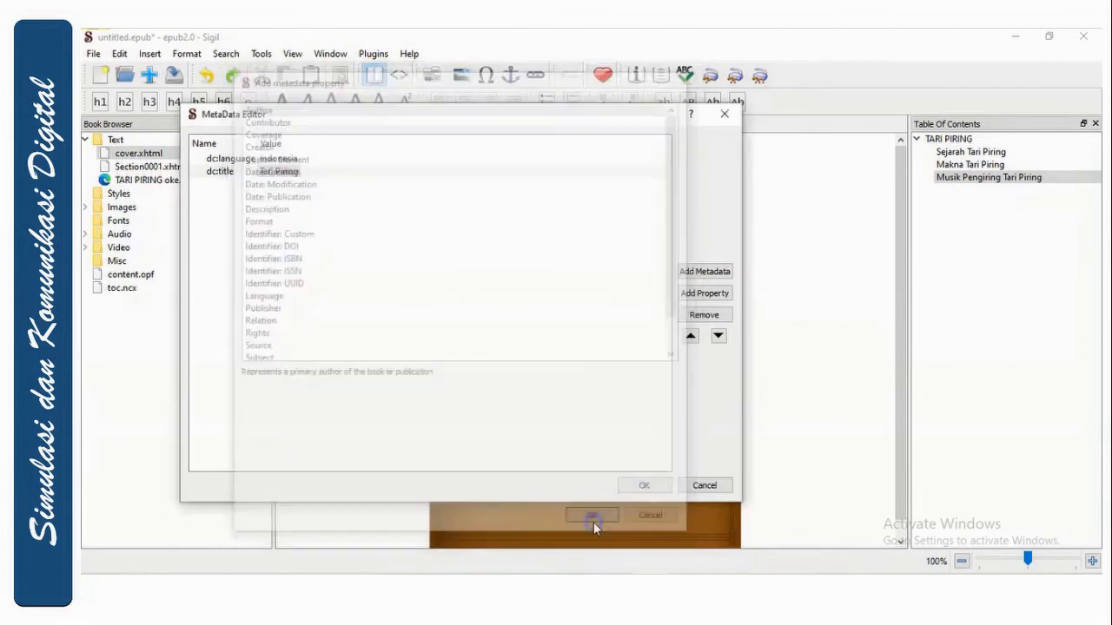
type("moren edu")
Add a Date: Creation entry with its default date to the metadata and apply the metadata changes.
left_click(712, 283)
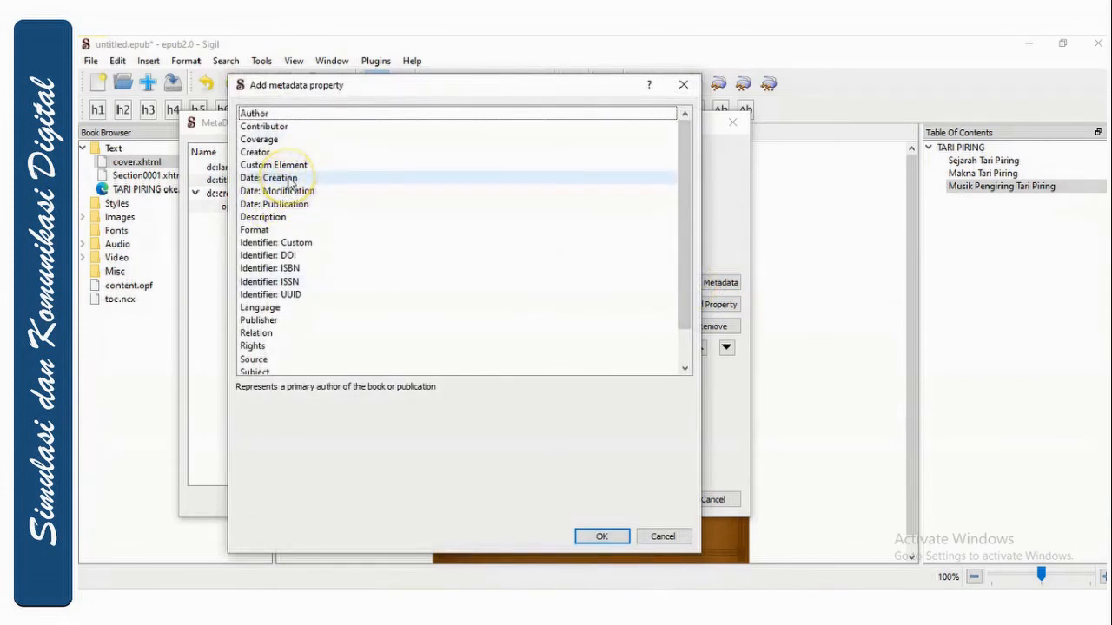
left_click(291, 180)
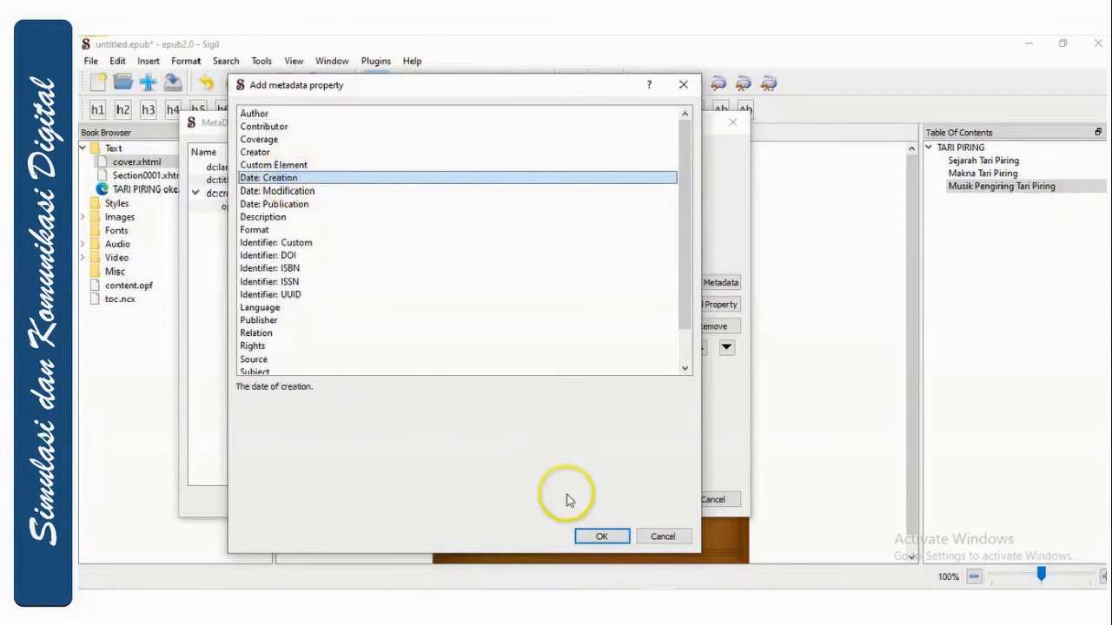
left_click(606, 537)
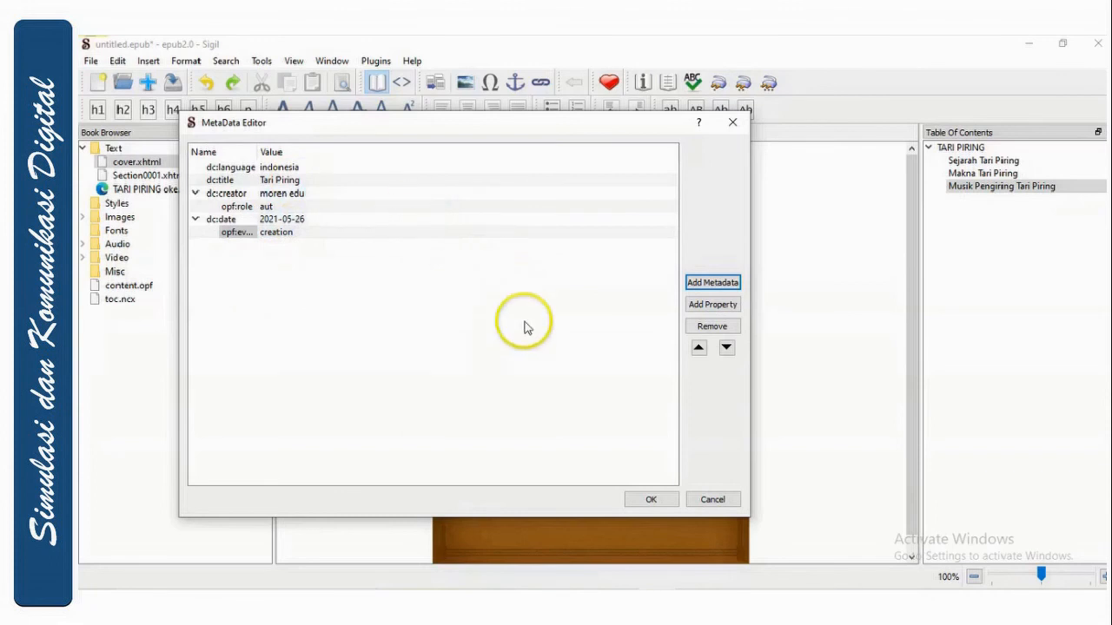
left_click(651, 501)
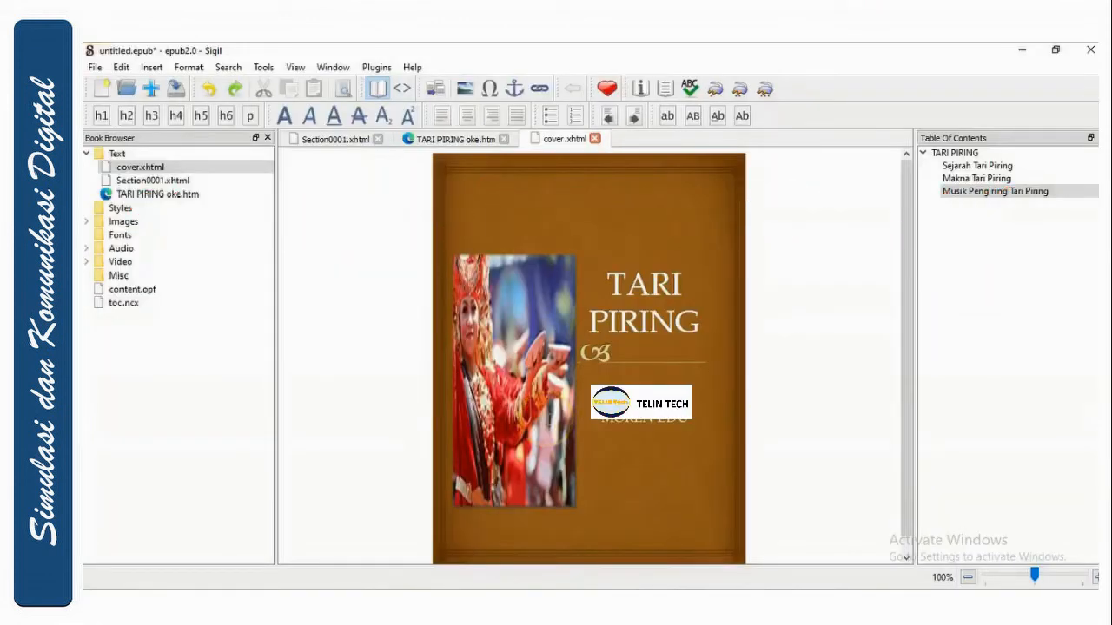
Start saving the book as a new EPUB file.
left_click(94, 69)
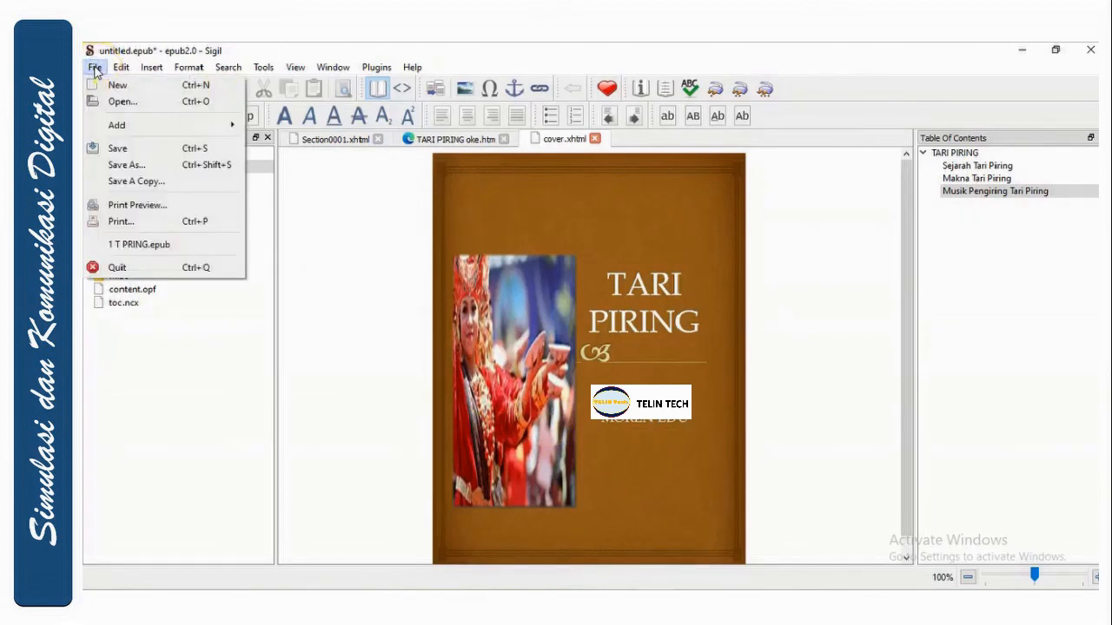
left_click(118, 165)
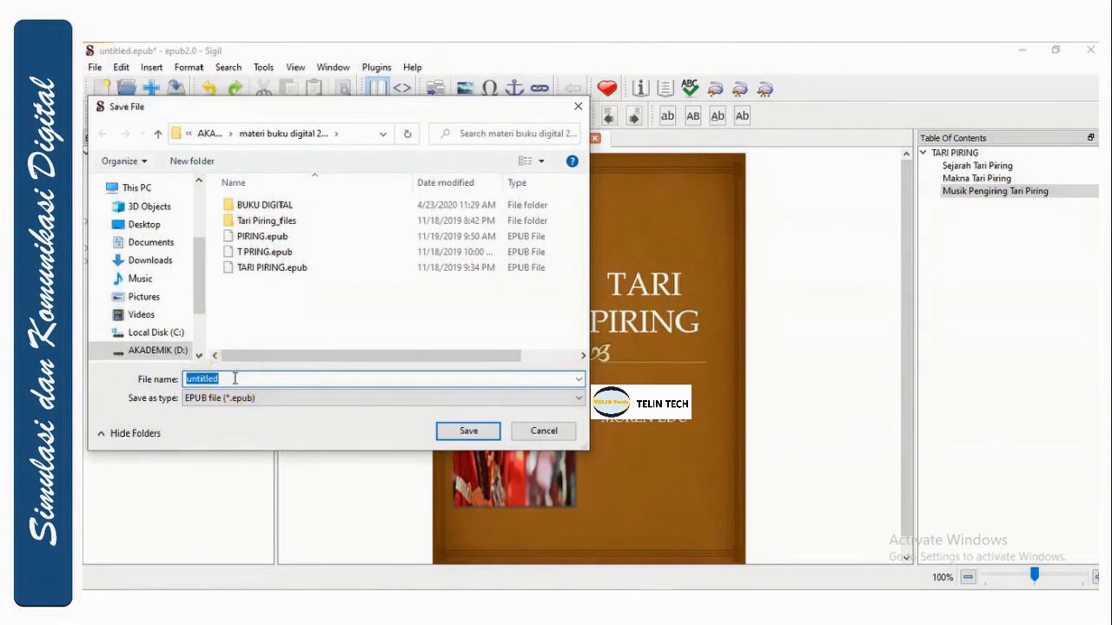
type("buku digita")
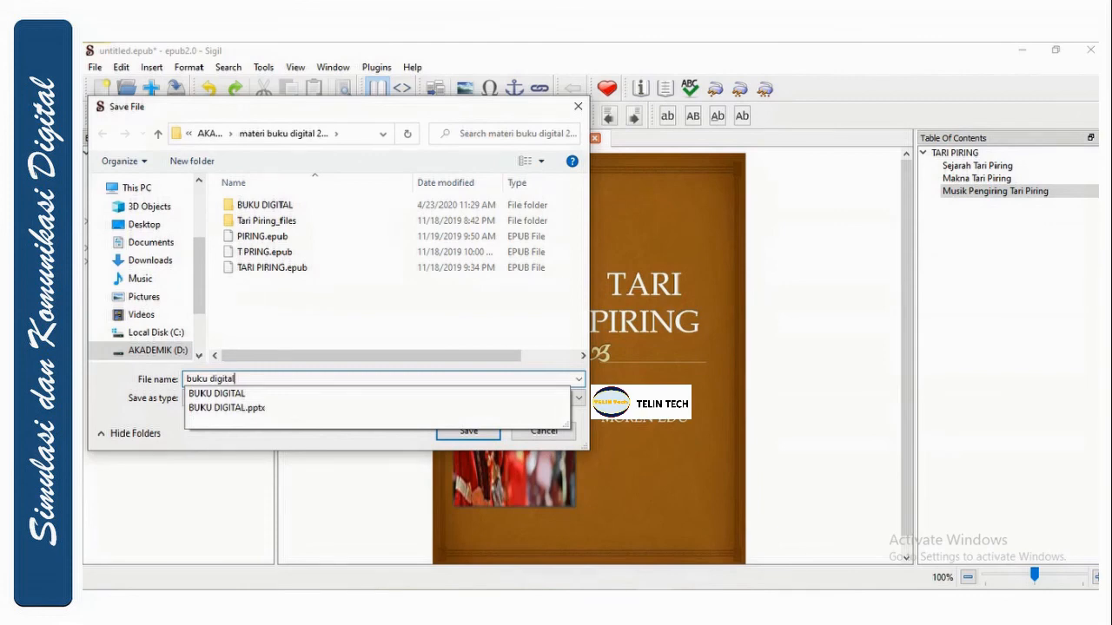
key("BackSpace")
key("BackSpace")
key("BackSpace")
key("BackSpace")
key("BackSpace")
key("BackSpace")
key("BackSpace")
key("BackSpace")
key("BackSpace")
key("BackSpace")
key("BackSpace")
Name the EPUB file tari piring oke and save it in the current materi buku digital folder.
type("tari")
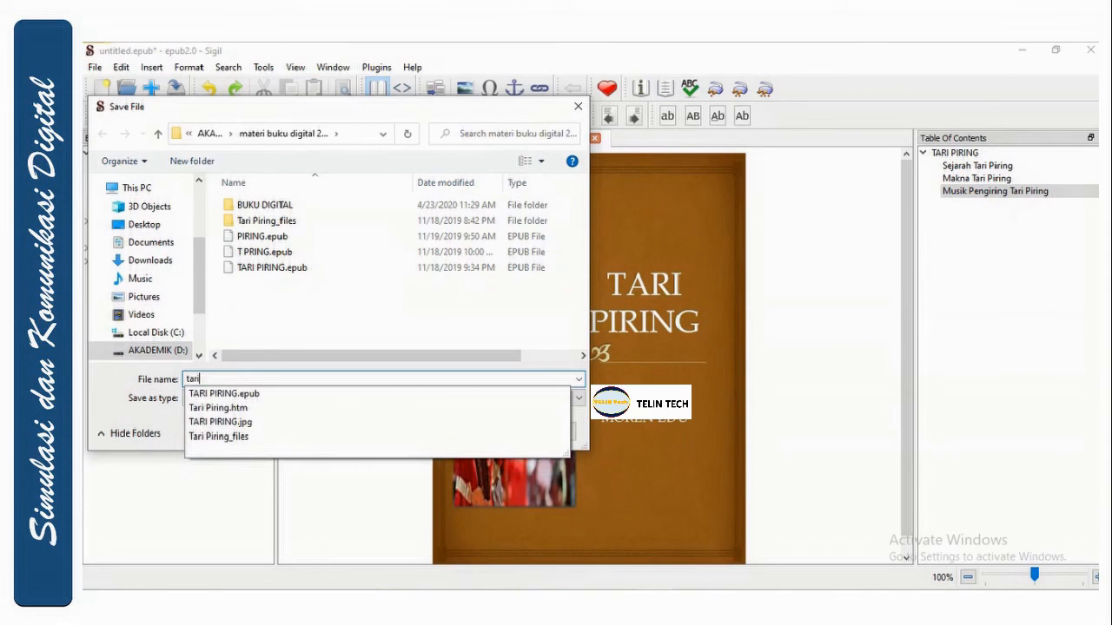
type(" piring oke")
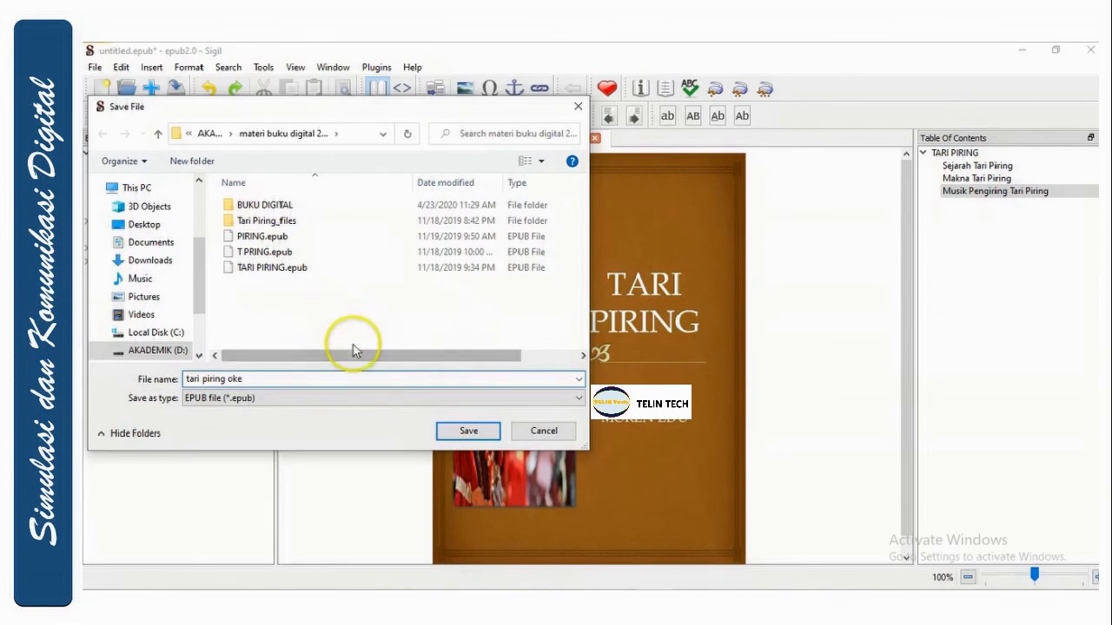
left_click(480, 435)
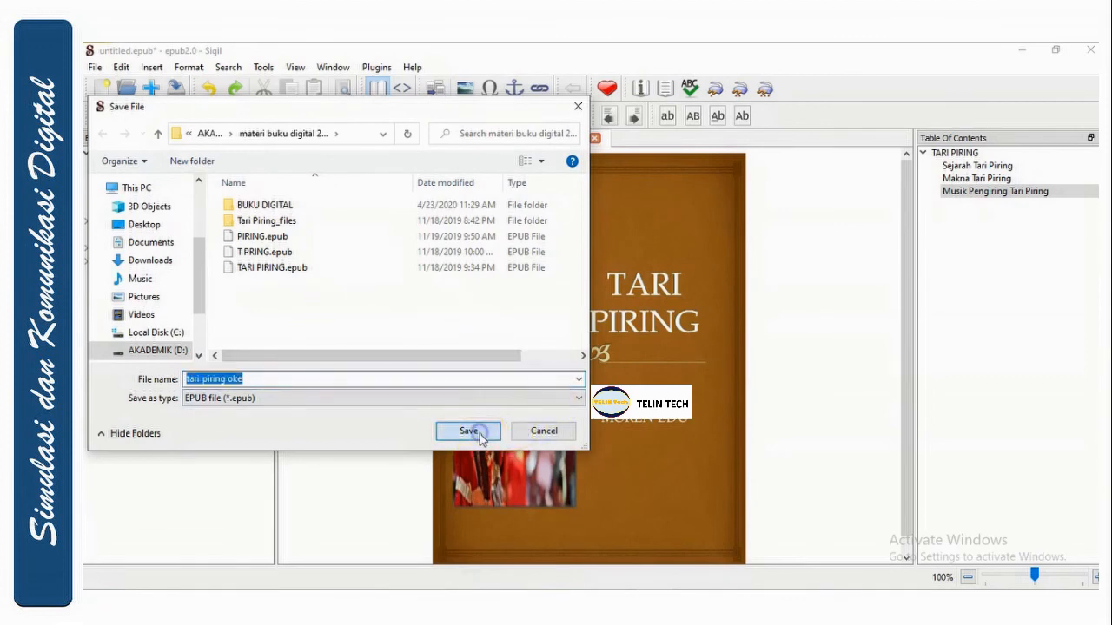